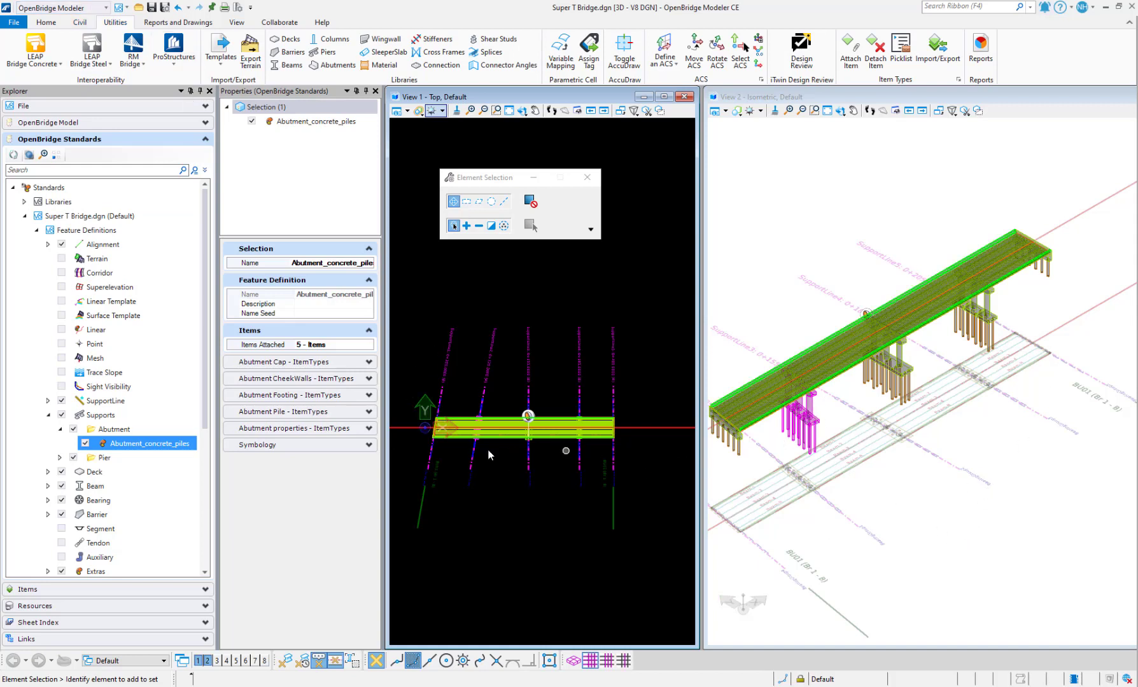
Switch from the Utilities ribbon to the Home tab's bridge placement tools
left_click(56, 25)
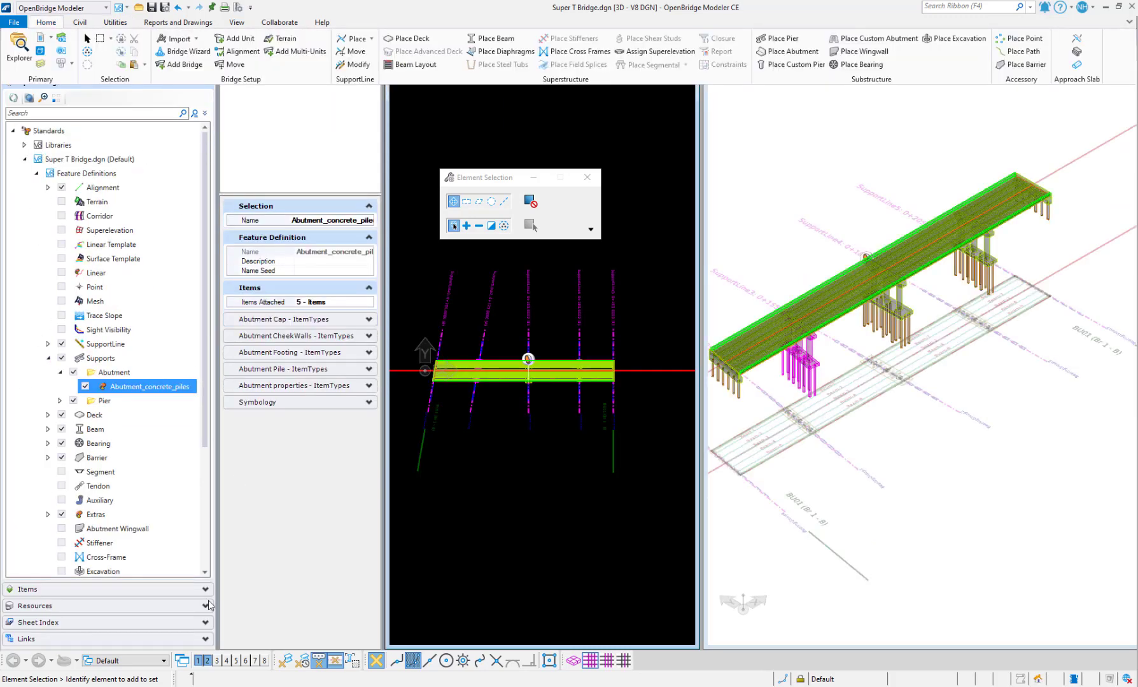
Expand Supports > Pier and inspect the Pier_concrete_piles and Abutment_concrete_piles feature definitions
left_click(12, 131)
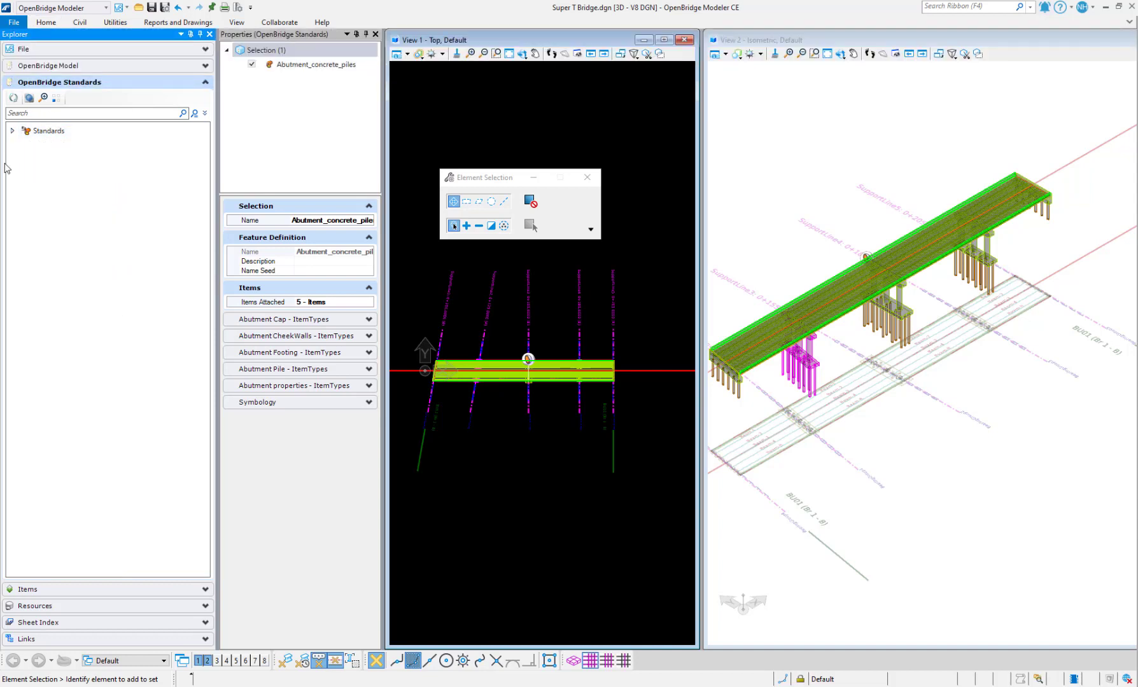
left_click(12, 131)
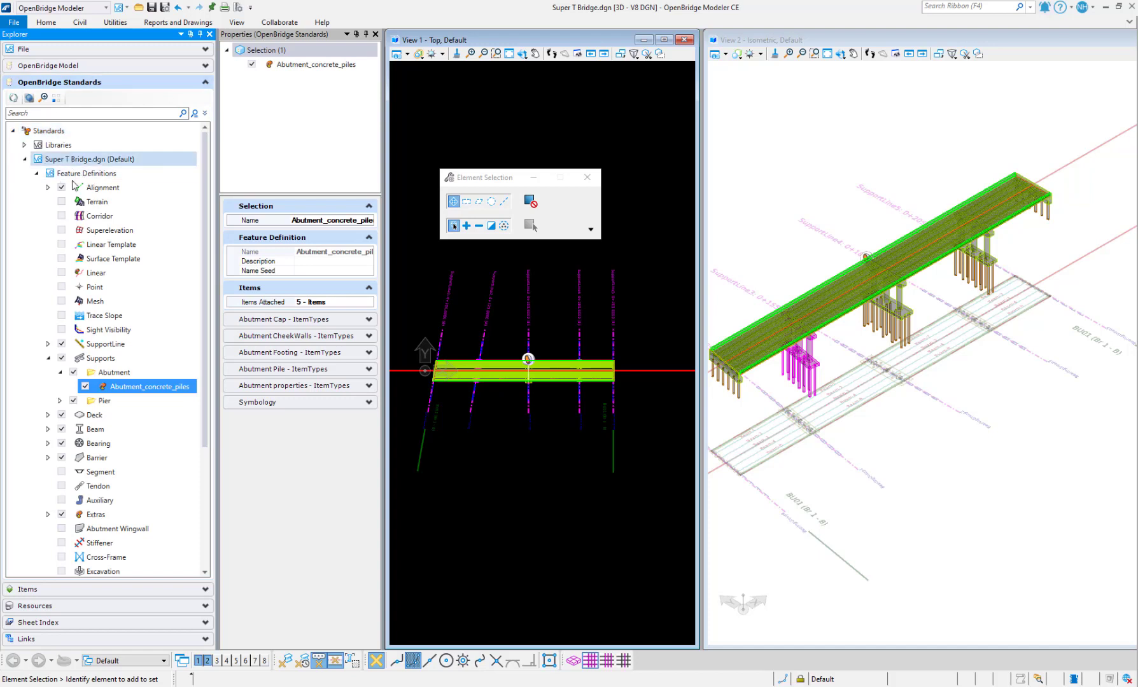
left_click(36, 174)
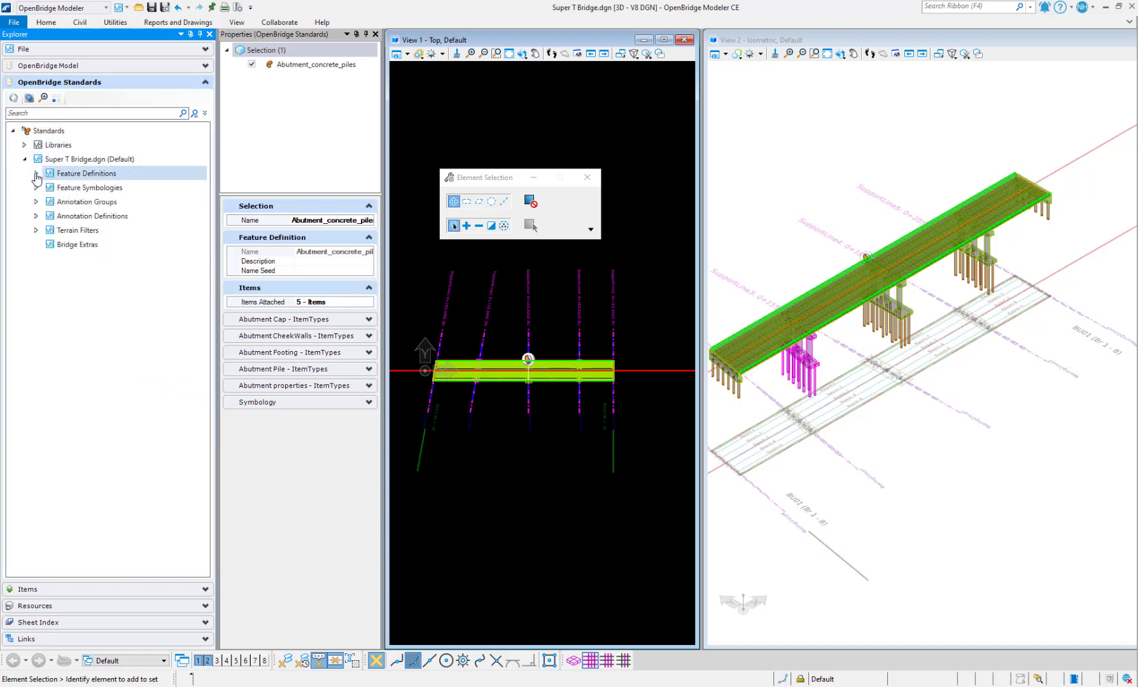
left_click(35, 174)
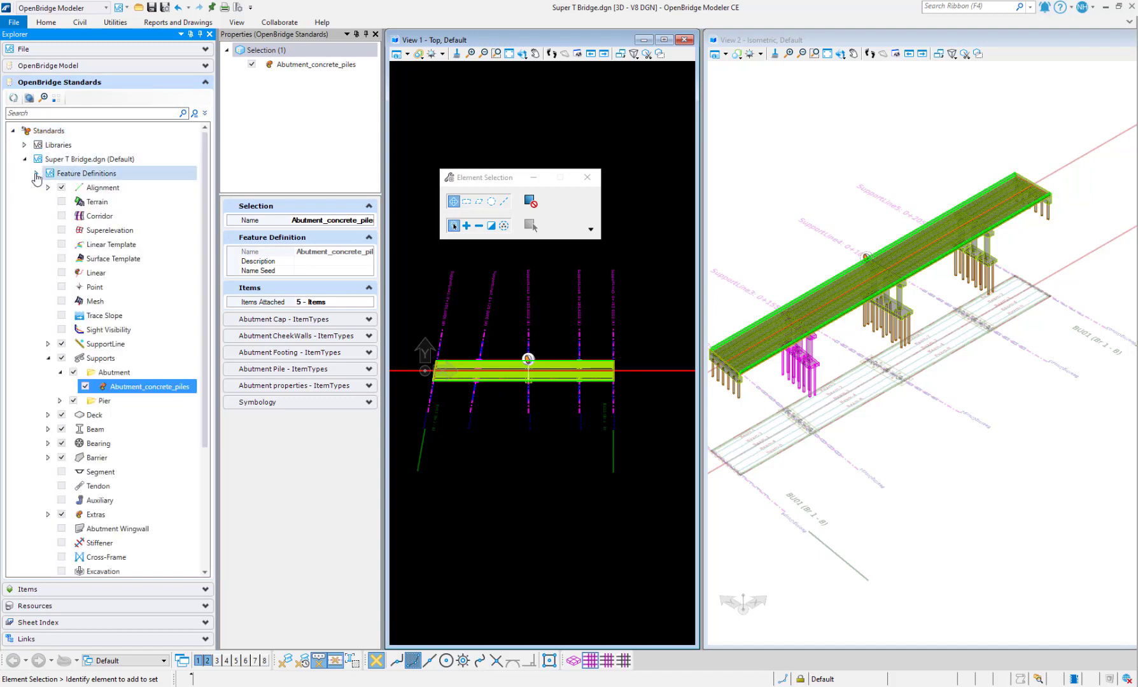
left_click(49, 358)
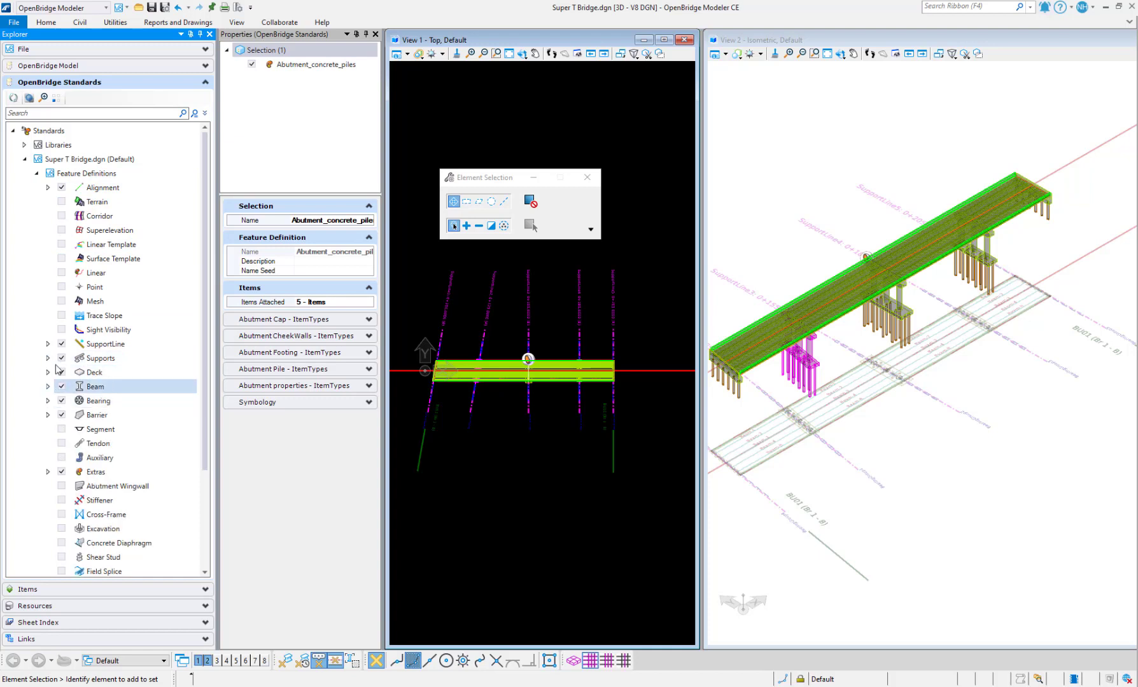
left_click(49, 359)
left_click(60, 401)
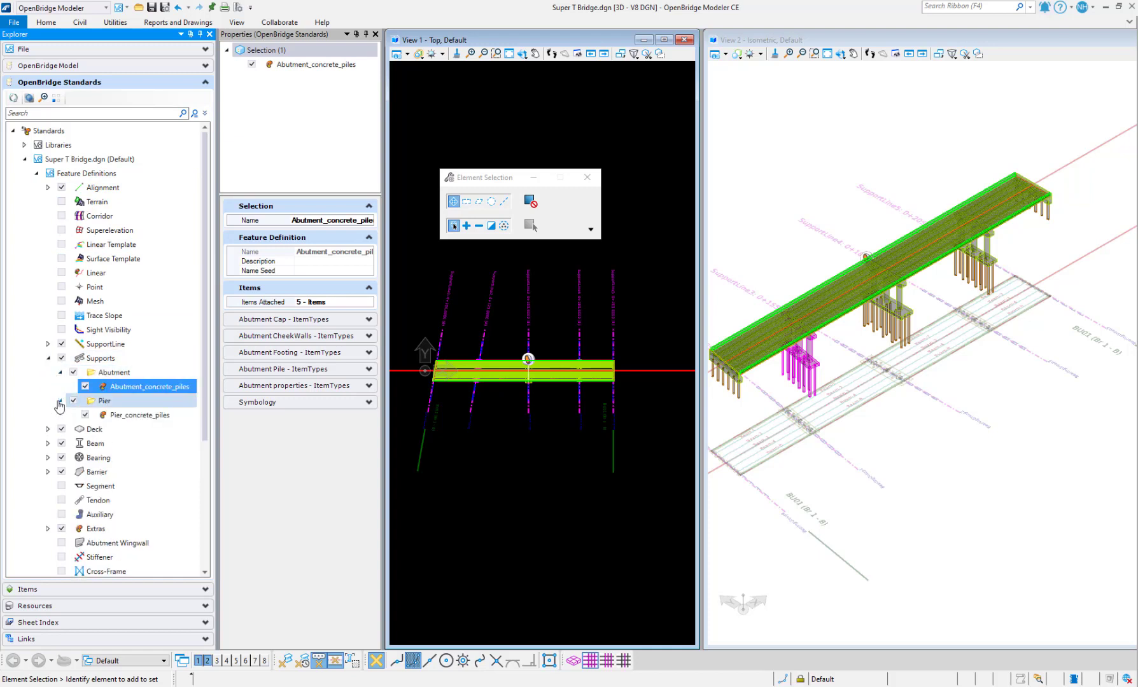
left_click(127, 415)
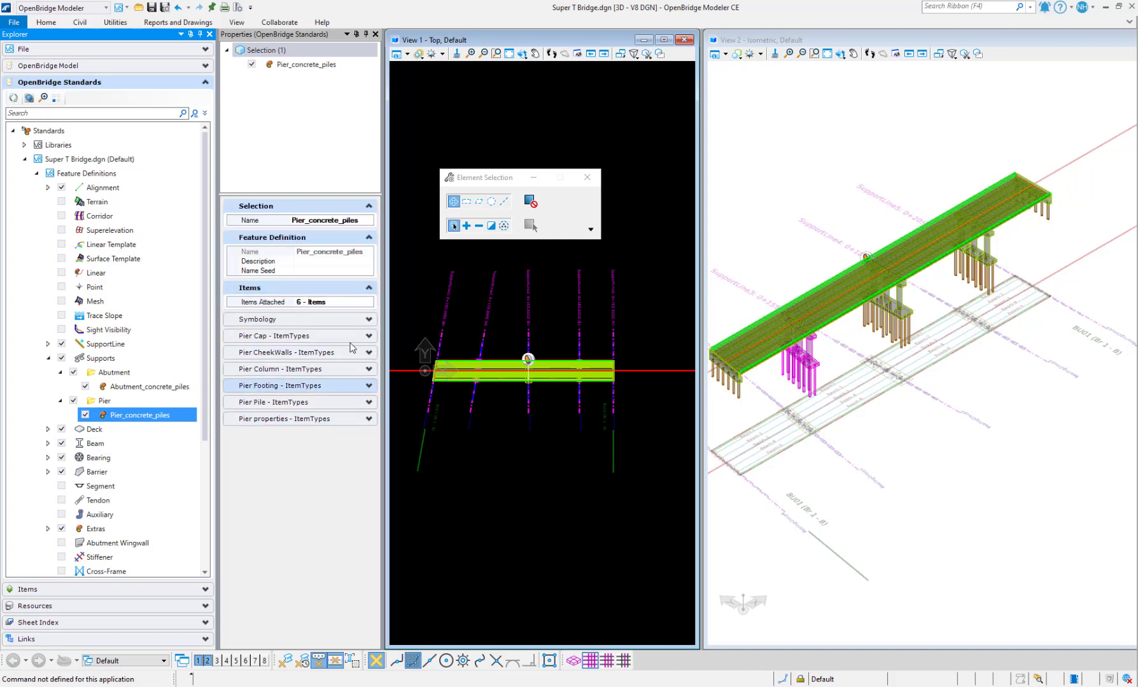
left_click(128, 386)
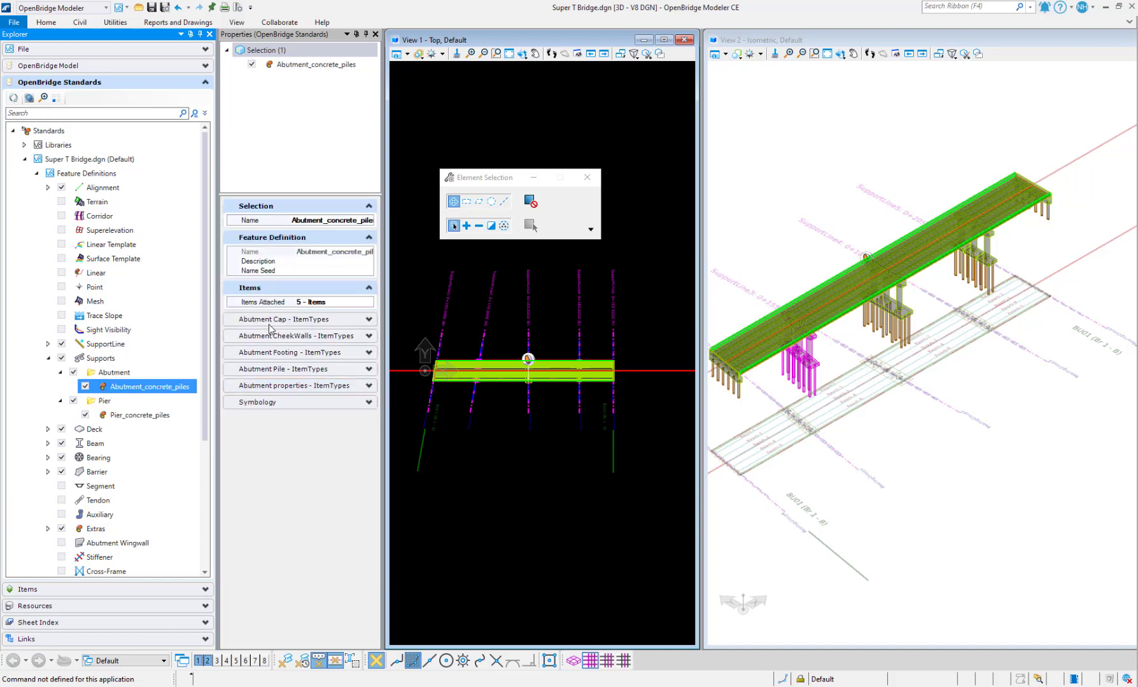
Inspect the Girder, Deck and Bearing feature definitions, then collapse Feature Definitions
left_click(47, 444)
left_click(108, 458)
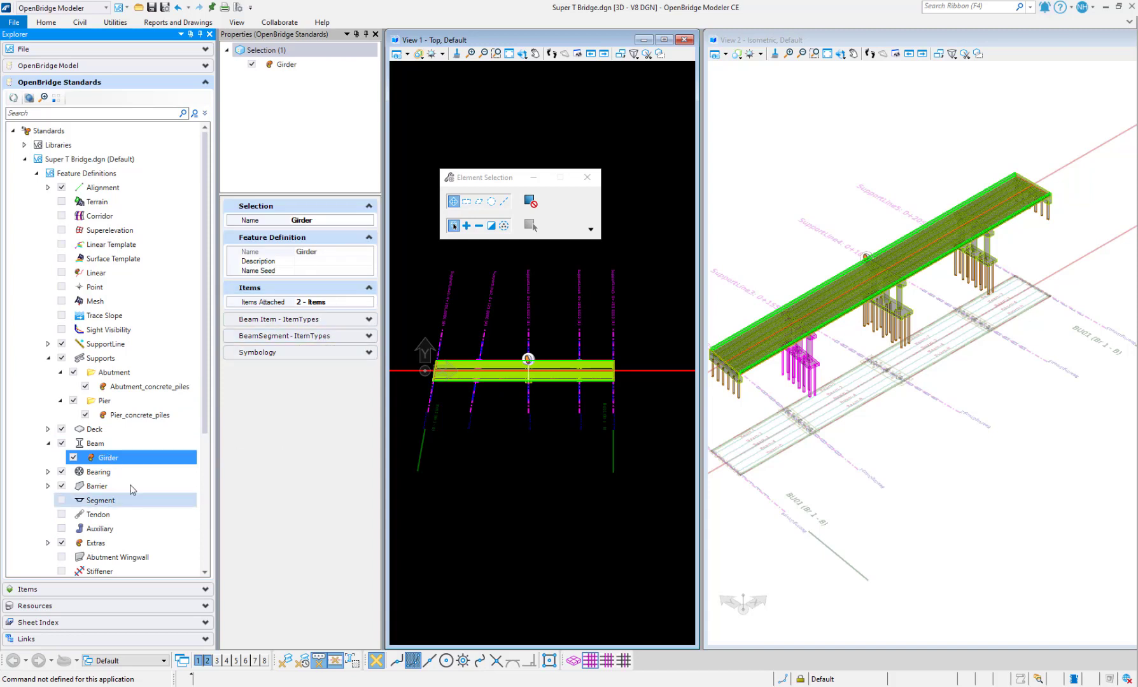
left_click(48, 429)
left_click(107, 444)
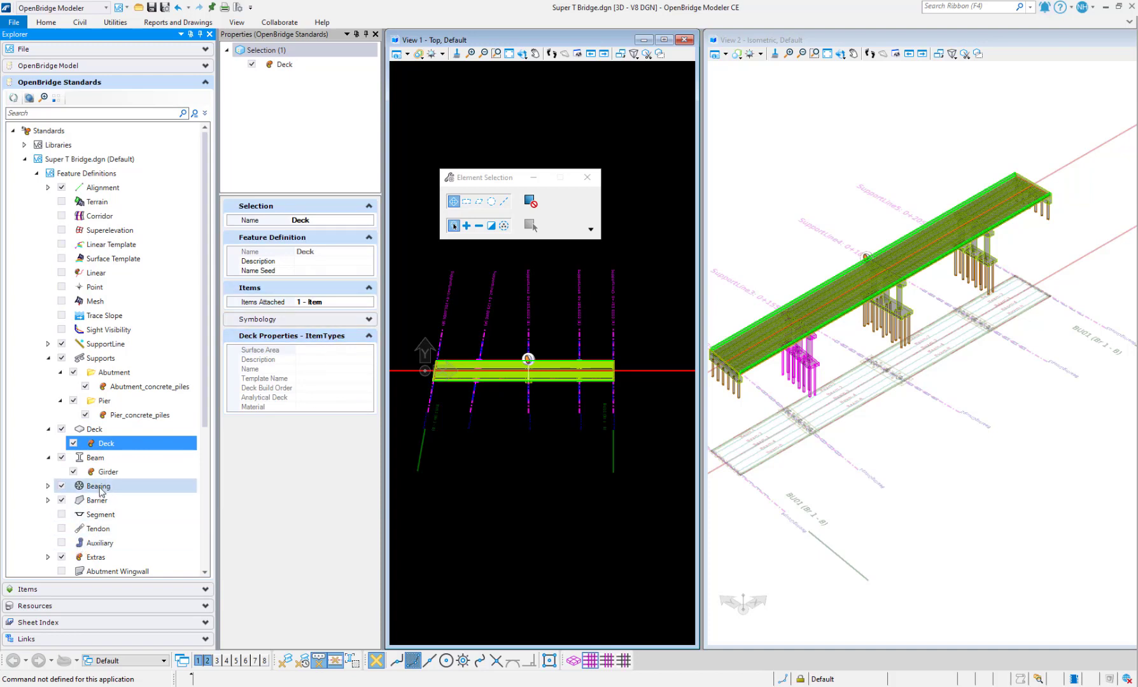
left_click(48, 486)
left_click(108, 501)
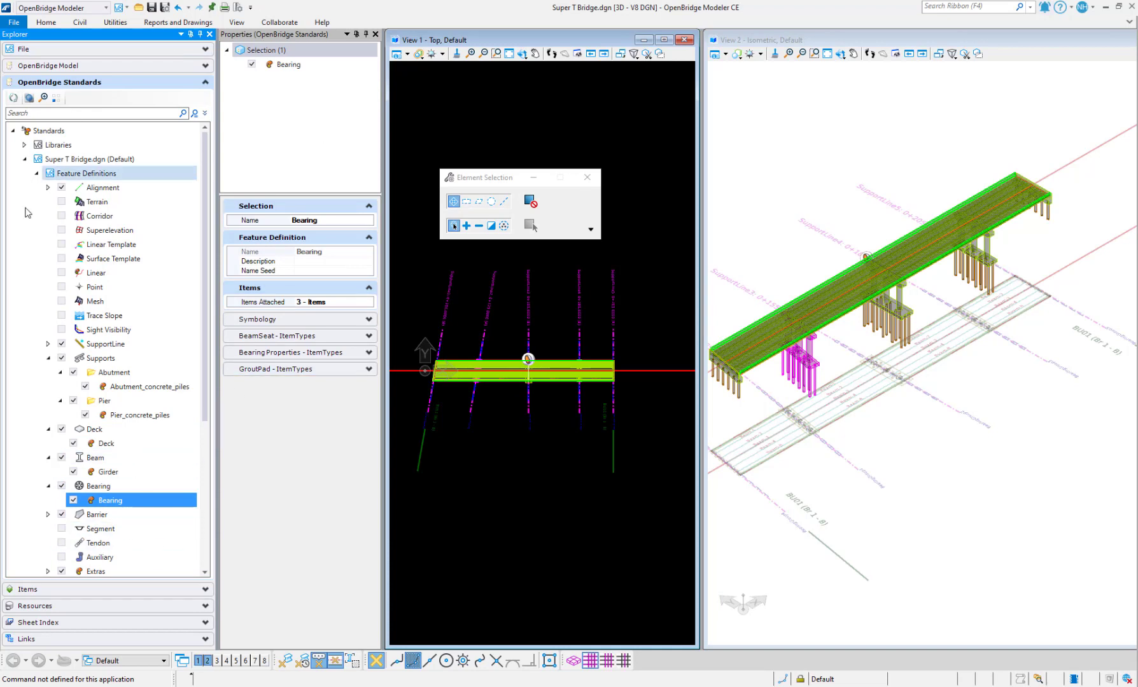
left_click(37, 174)
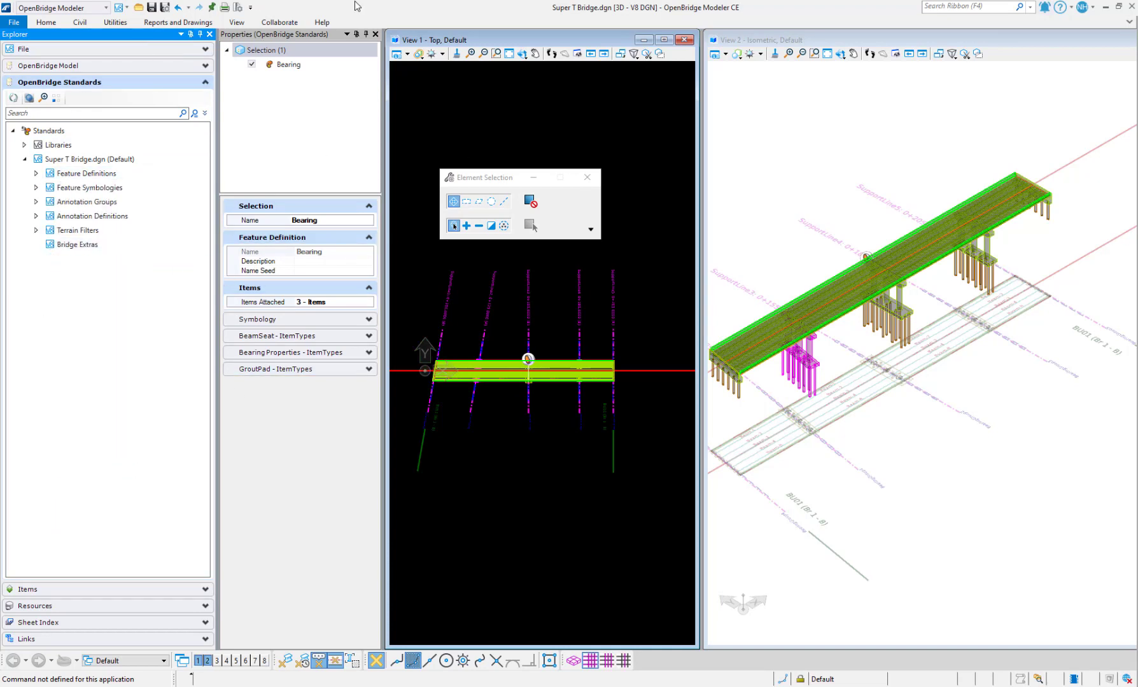
left_click(1130, 22)
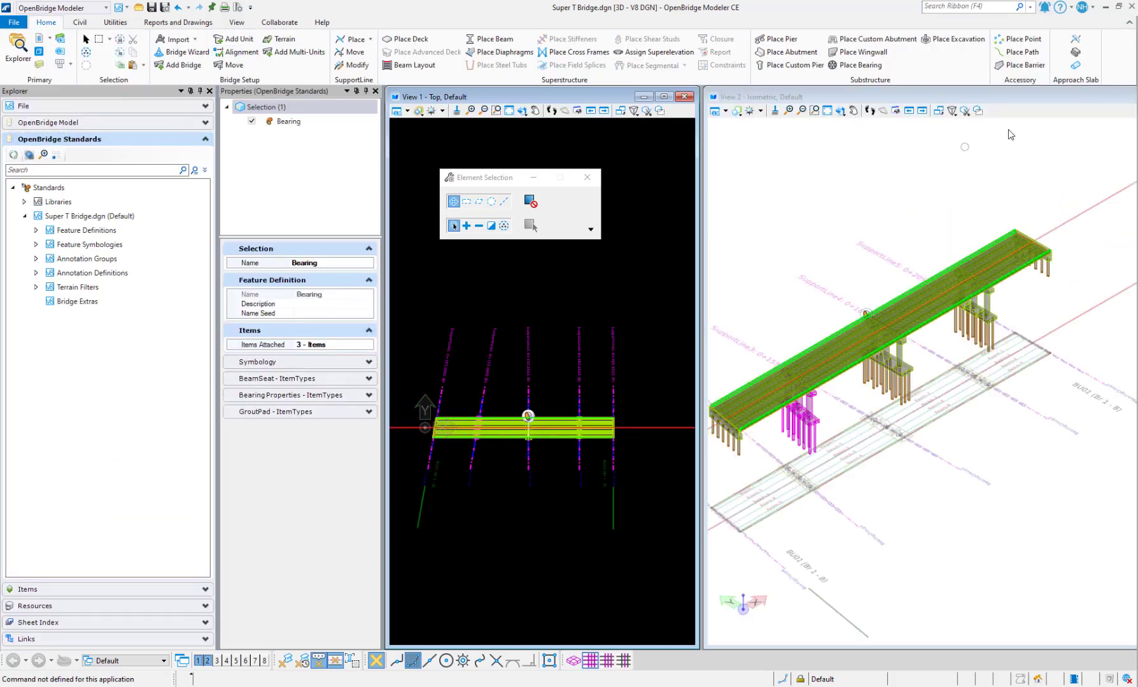
Open Reports from Utilities, move it beside the top view, and inspect the Pile schedule
left_click(121, 22)
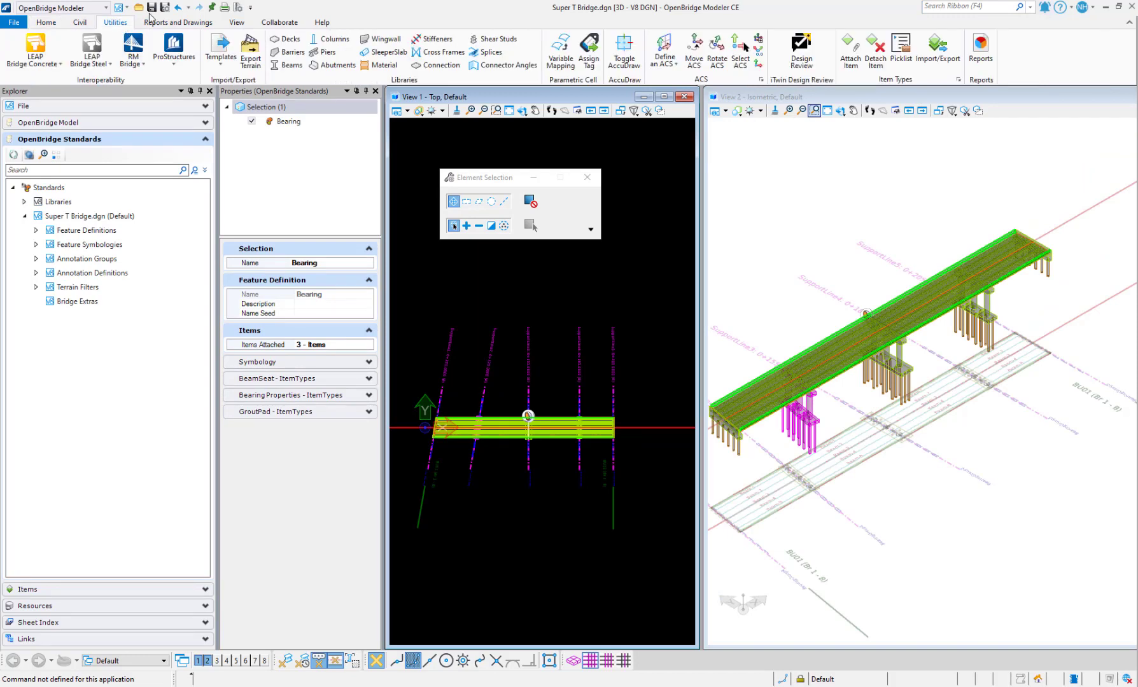
left_click(980, 48)
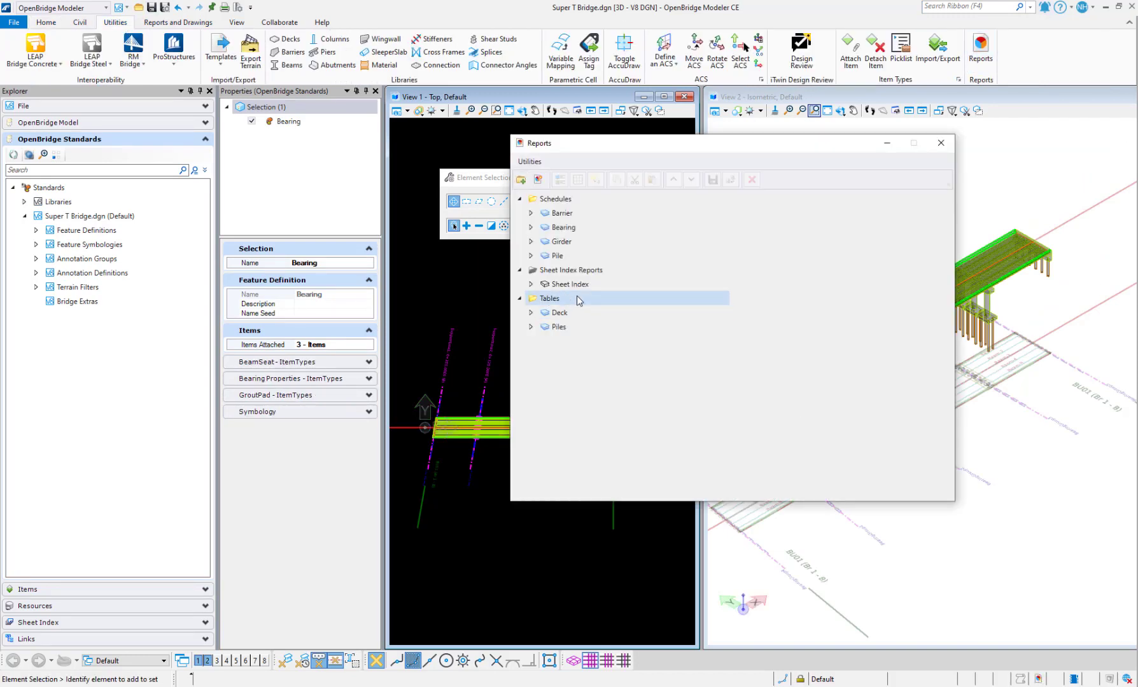
left_click_drag(678, 152, 408, 169)
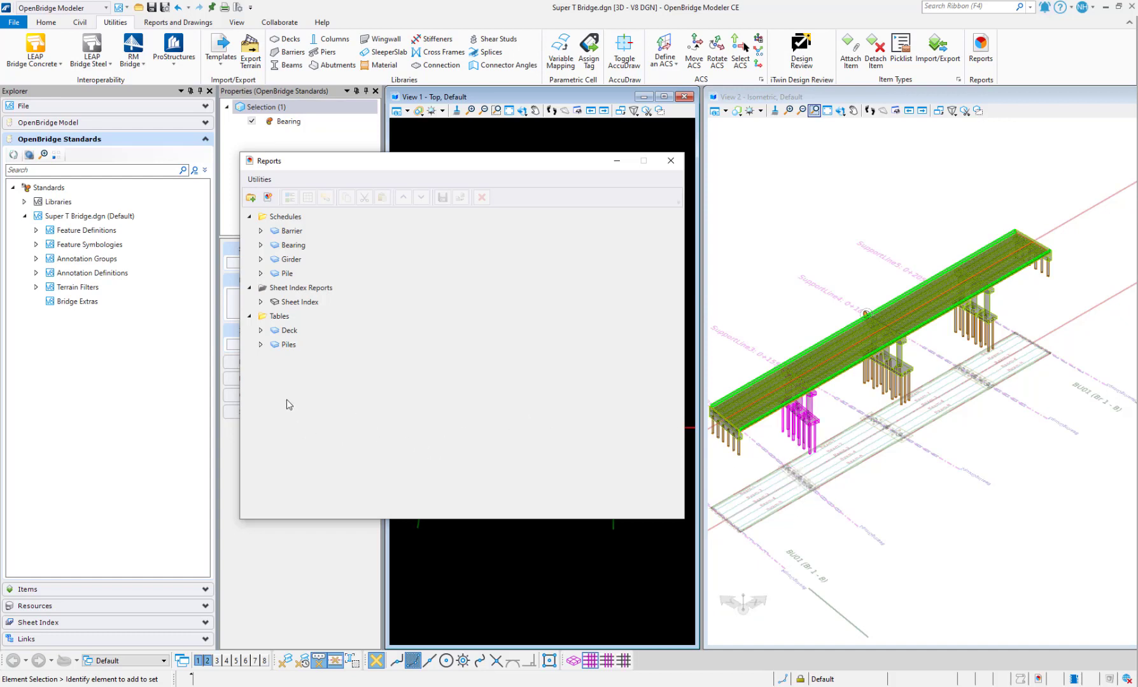
left_click(262, 274)
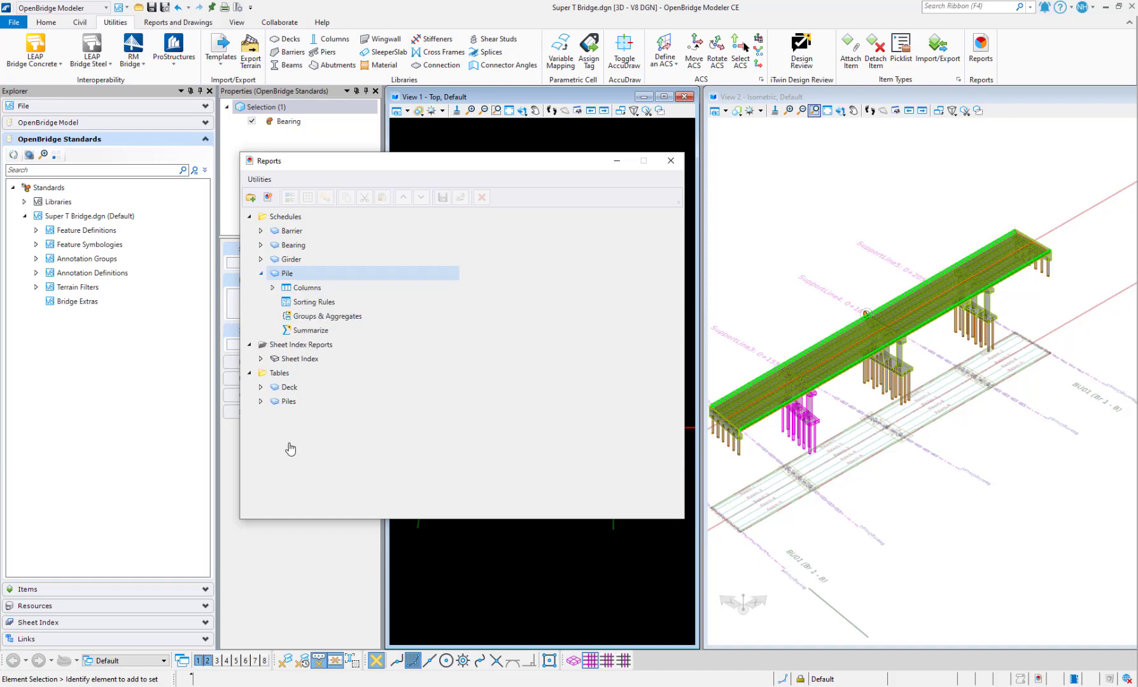
left_click(250, 218)
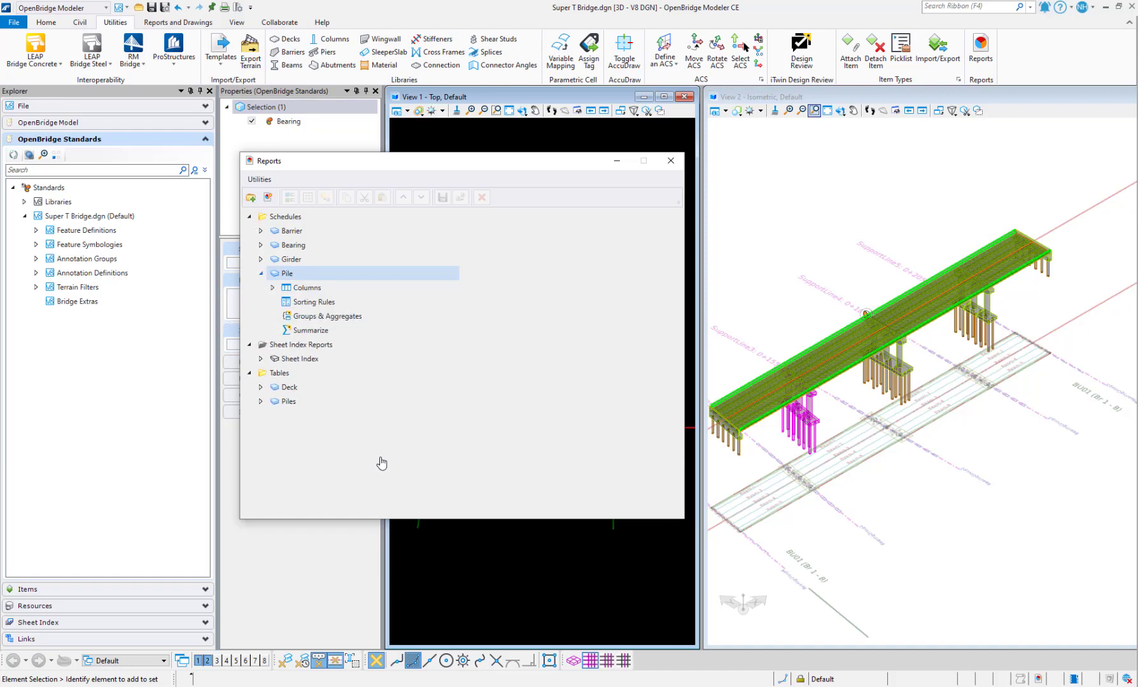
left_click(249, 218)
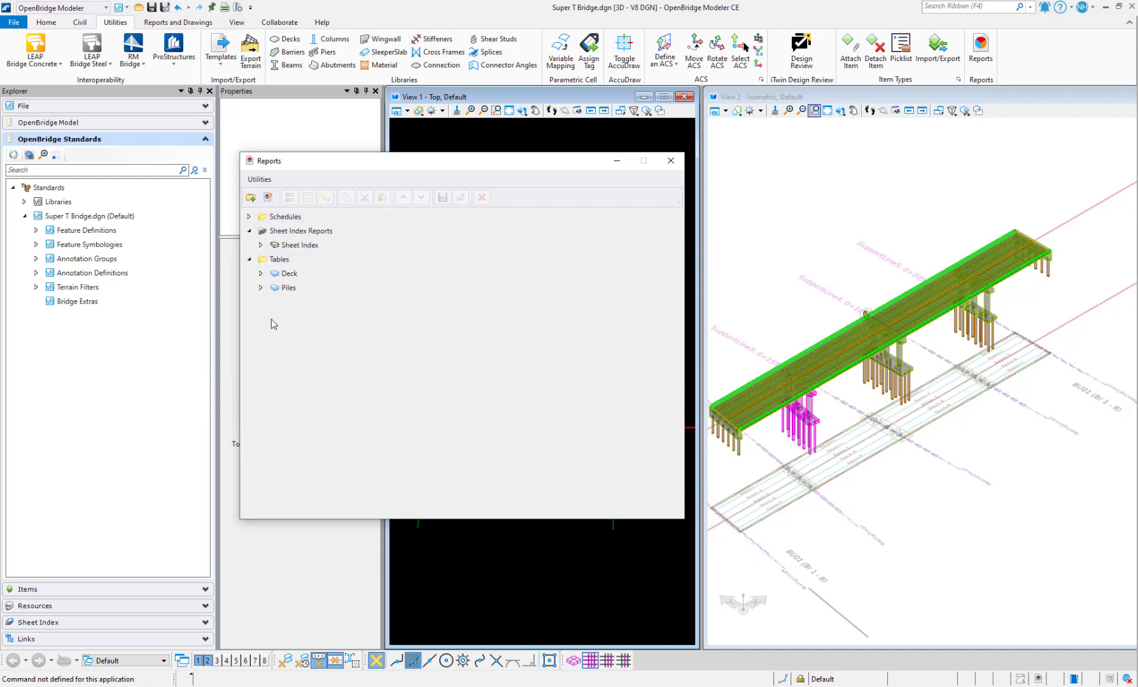
Create a new report category named 'Pile Schedule' and select it
left_click(251, 198)
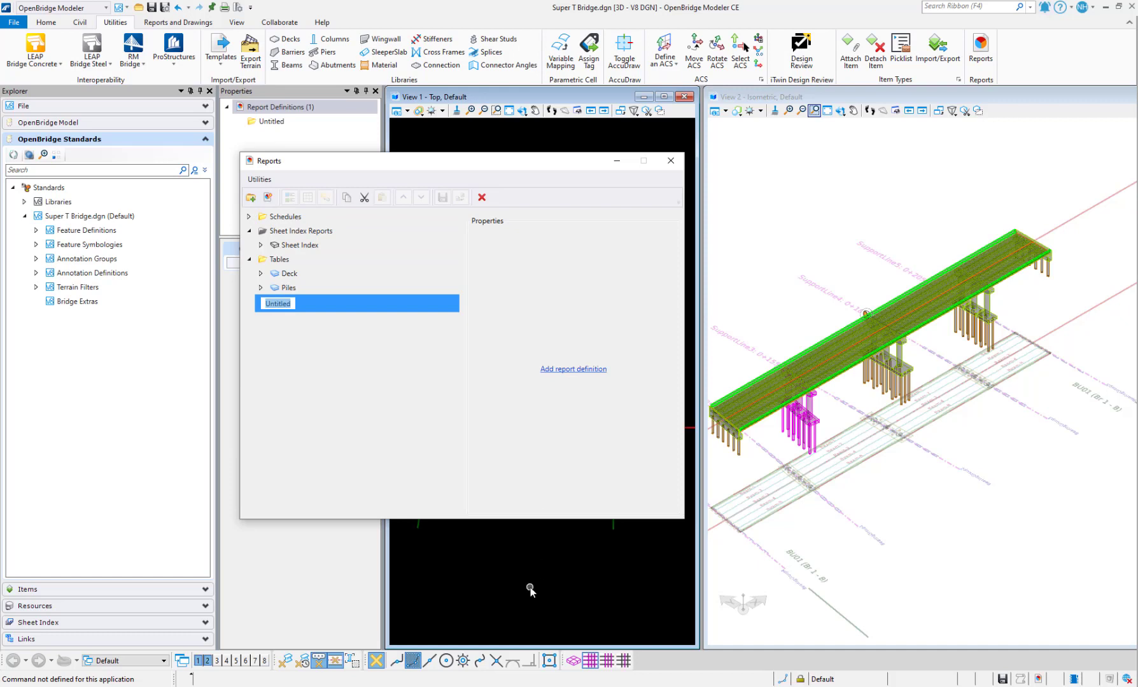
type("Pile Schedule")
key("Return")
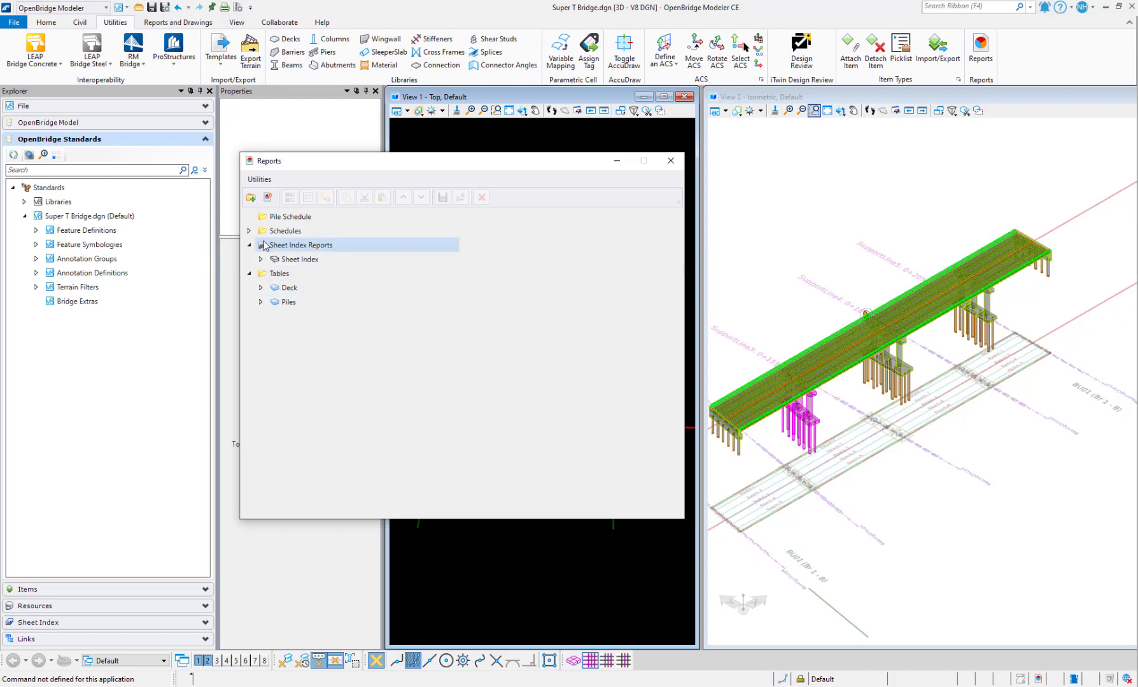
left_click(292, 231)
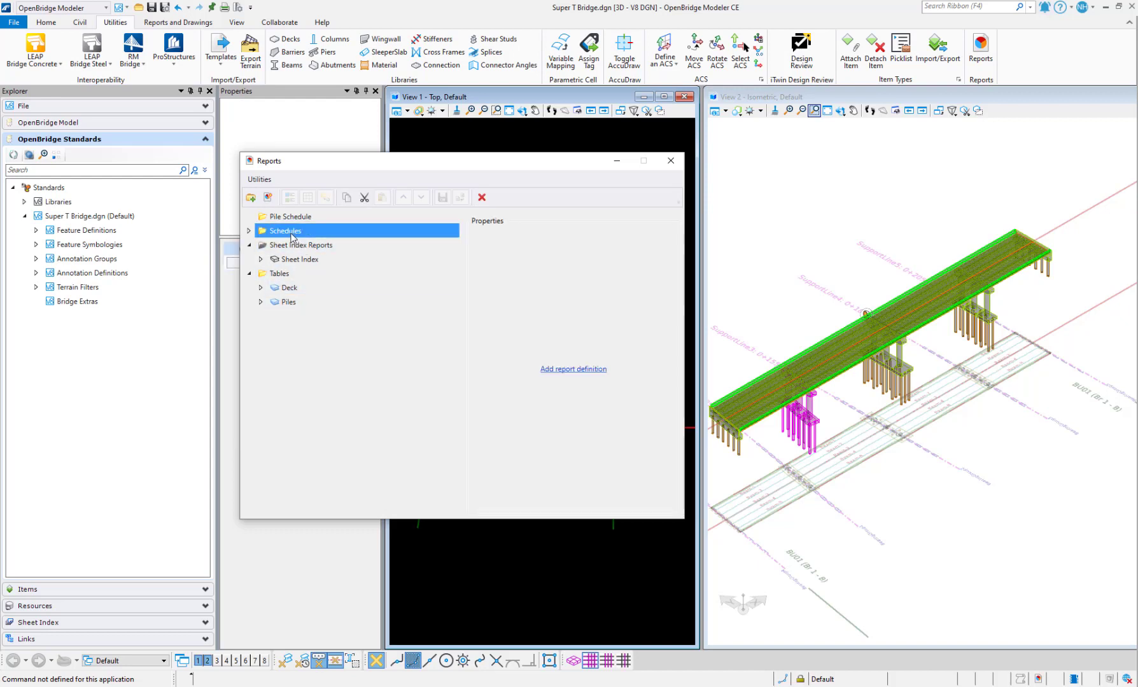
left_click(247, 231)
left_click(248, 231)
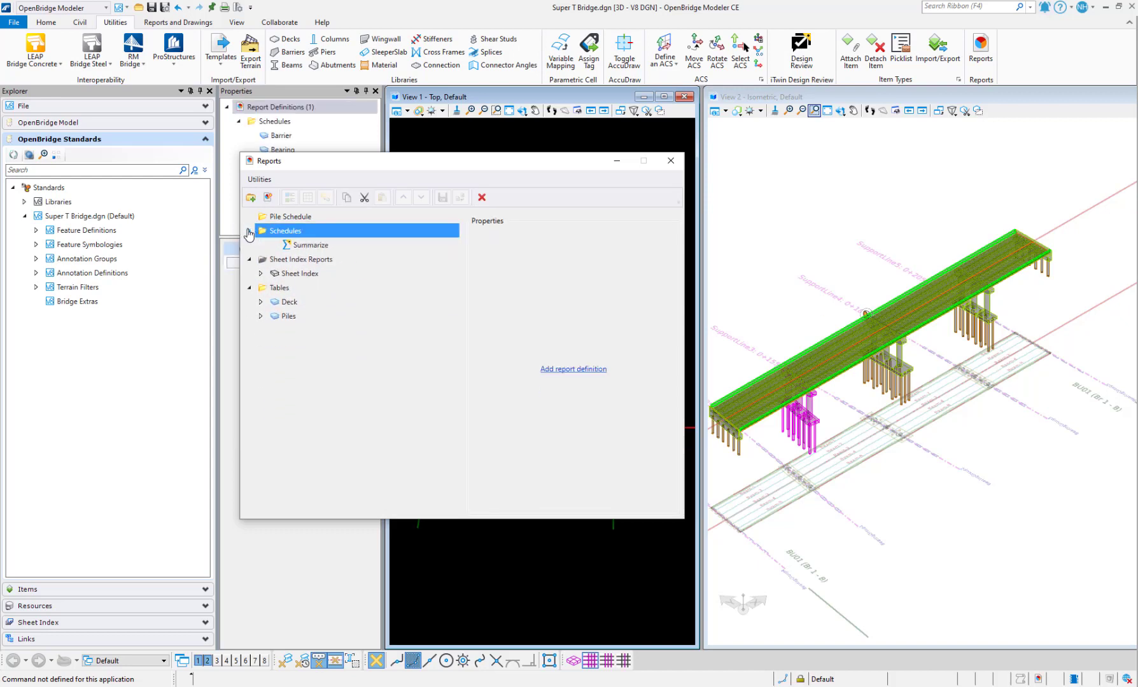
left_click(273, 217)
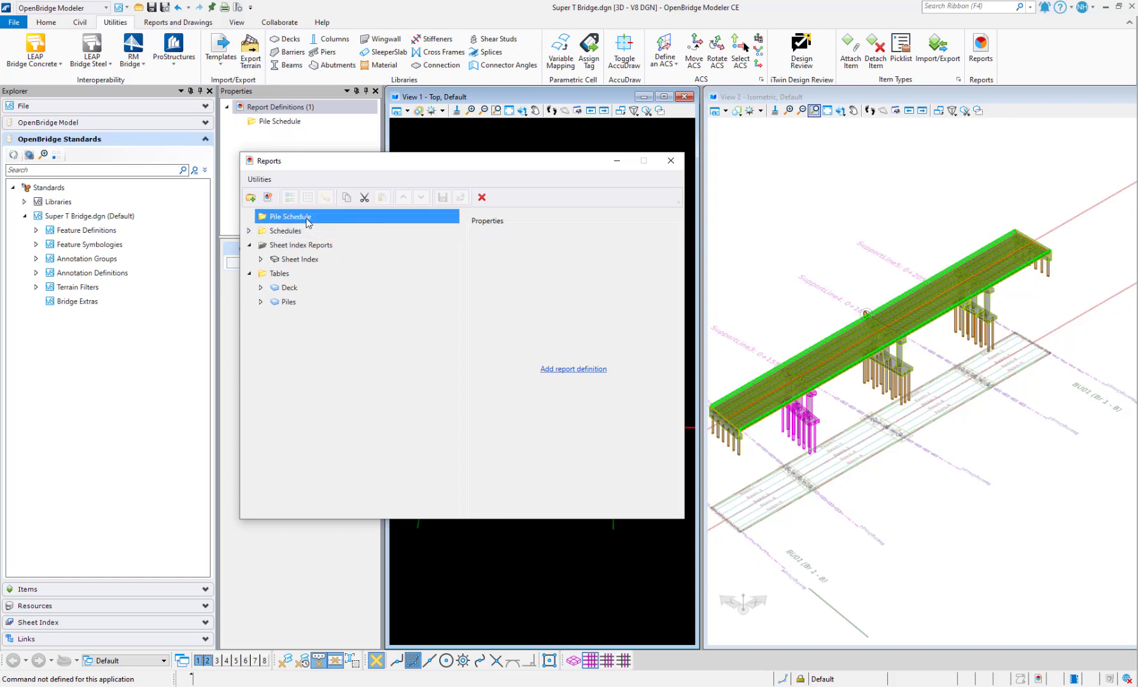
Add a new report named 'Pile' under the Pile Schedule category
left_click(268, 199)
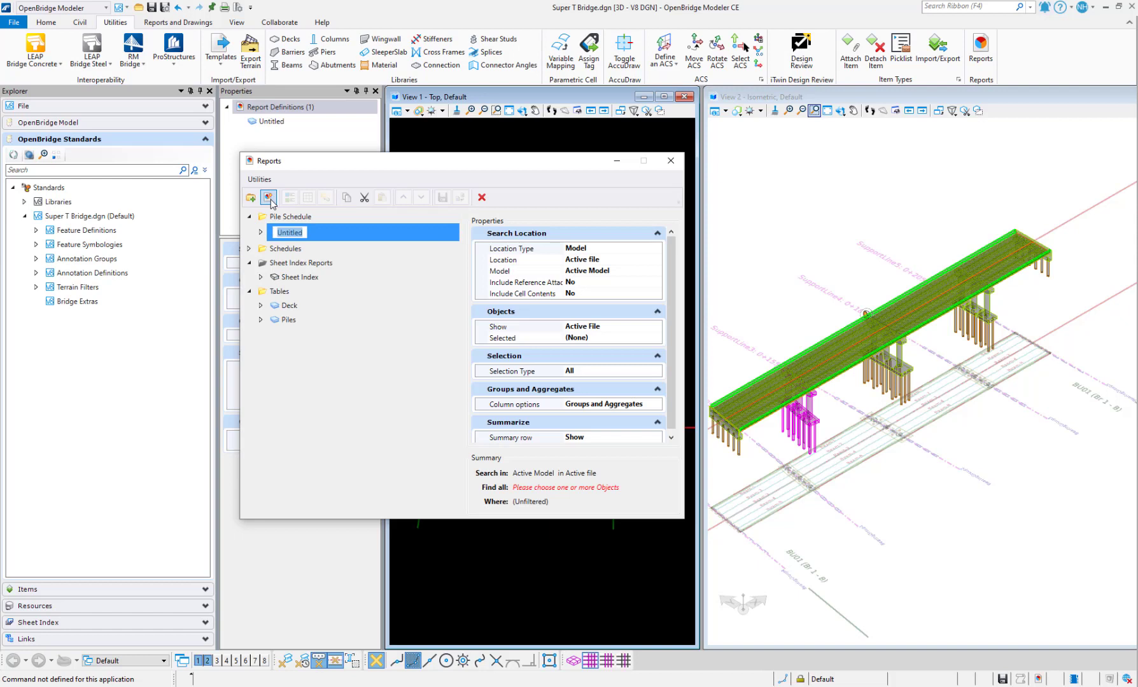
type("Pile")
left_click(287, 448)
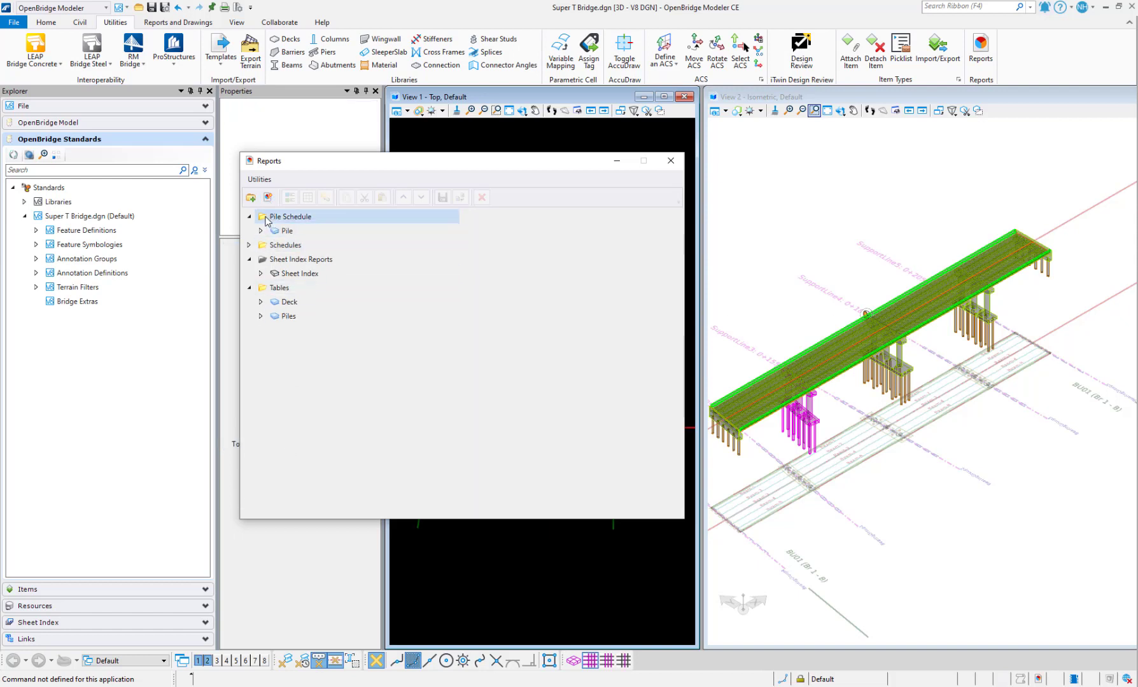
left_click(261, 232)
left_click(283, 233)
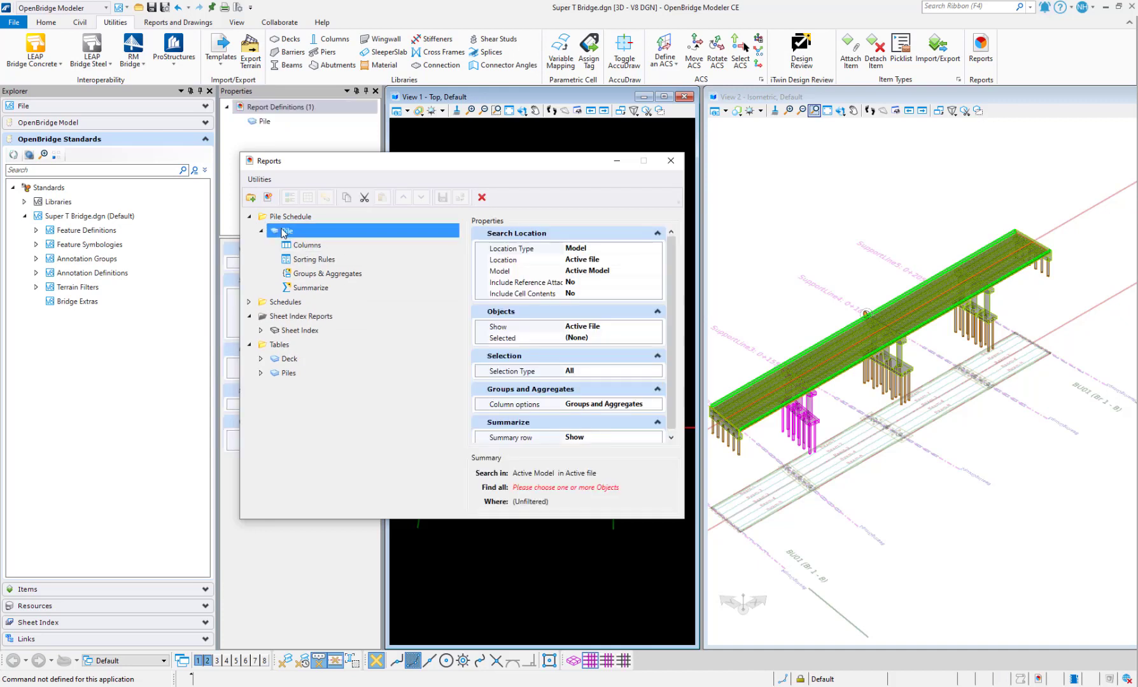
left_click(349, 442)
left_click(293, 234)
Confirm the Pile report's name and select its Objects > Selected property
left_click(602, 337)
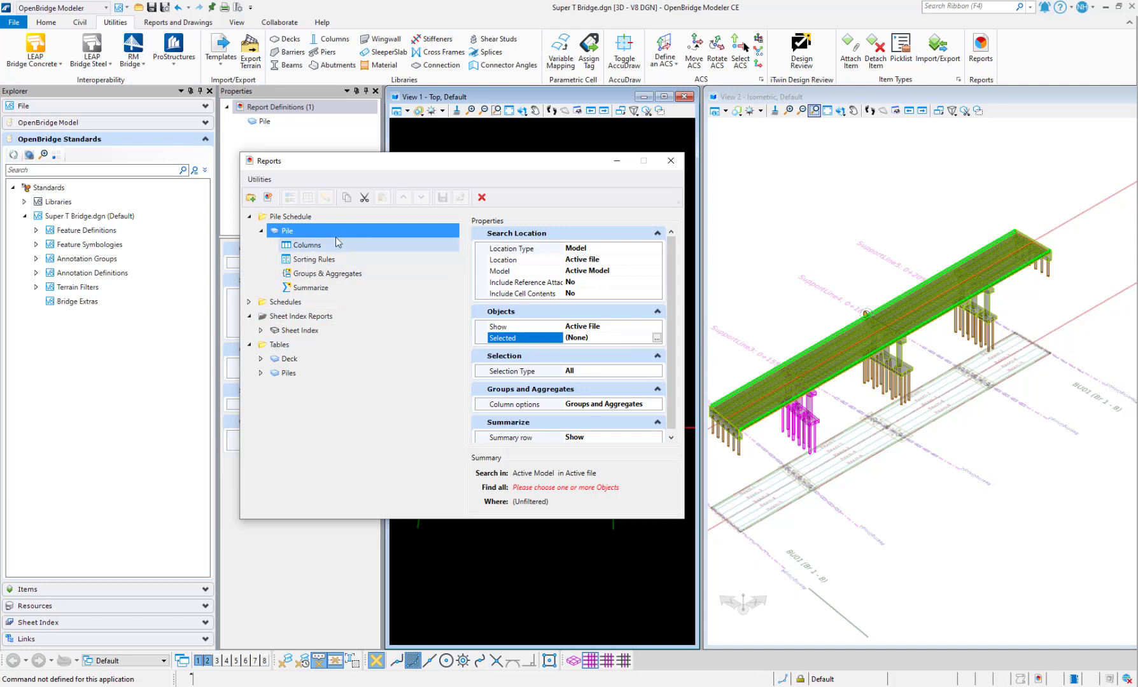
left_click(304, 233)
left_click(304, 234)
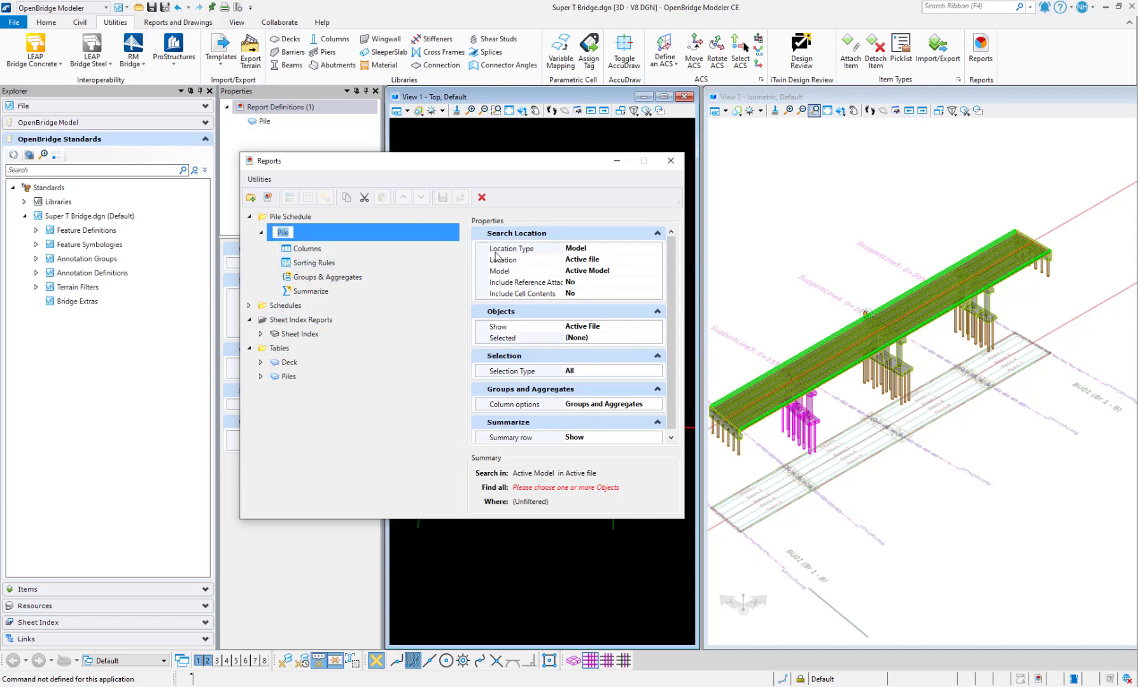
left_click(351, 448)
left_click(298, 235)
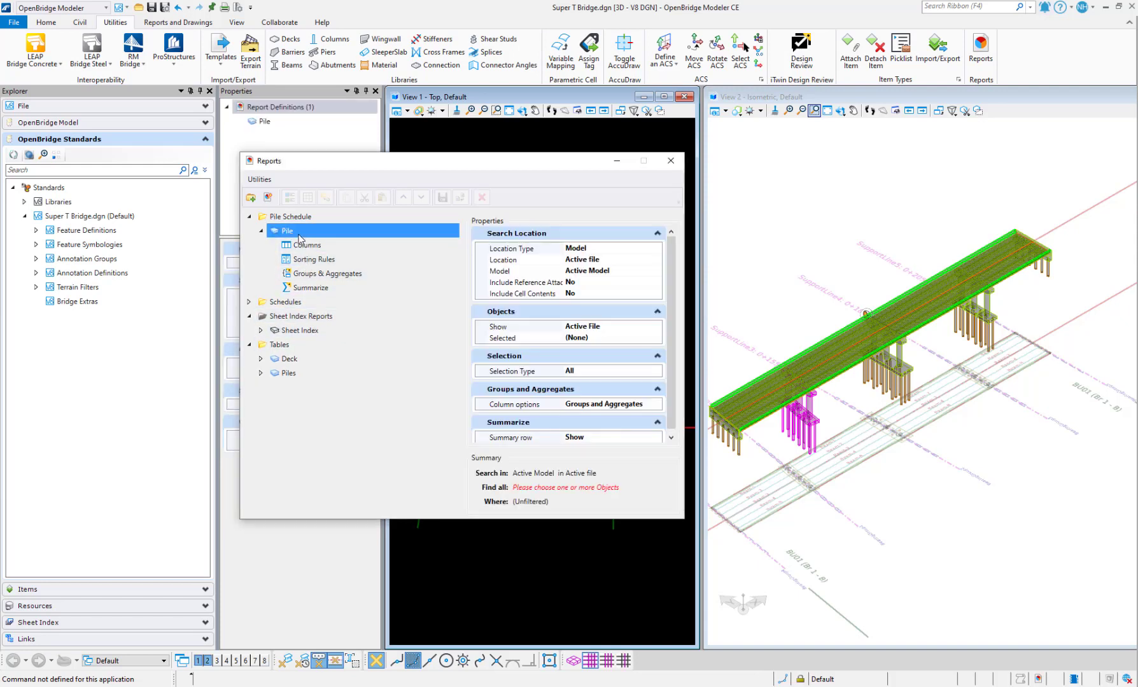
left_click(616, 340)
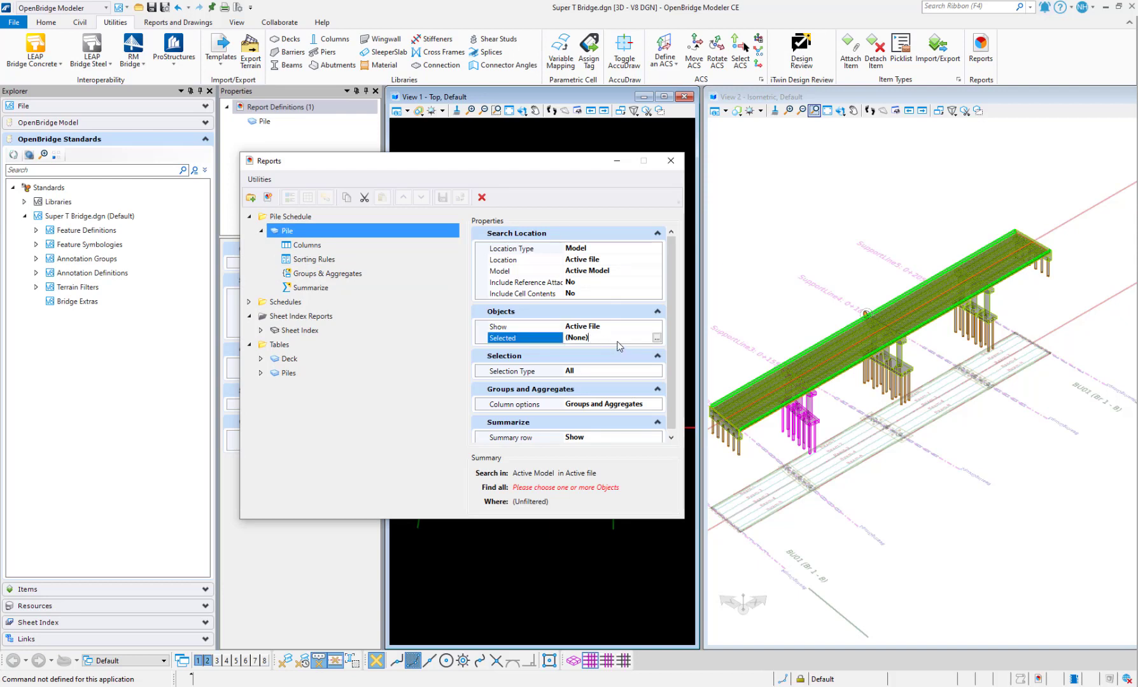
Make the Pile report search Pier > Pier Pile - ItemTypes objects, then view its Columns
left_click(656, 338)
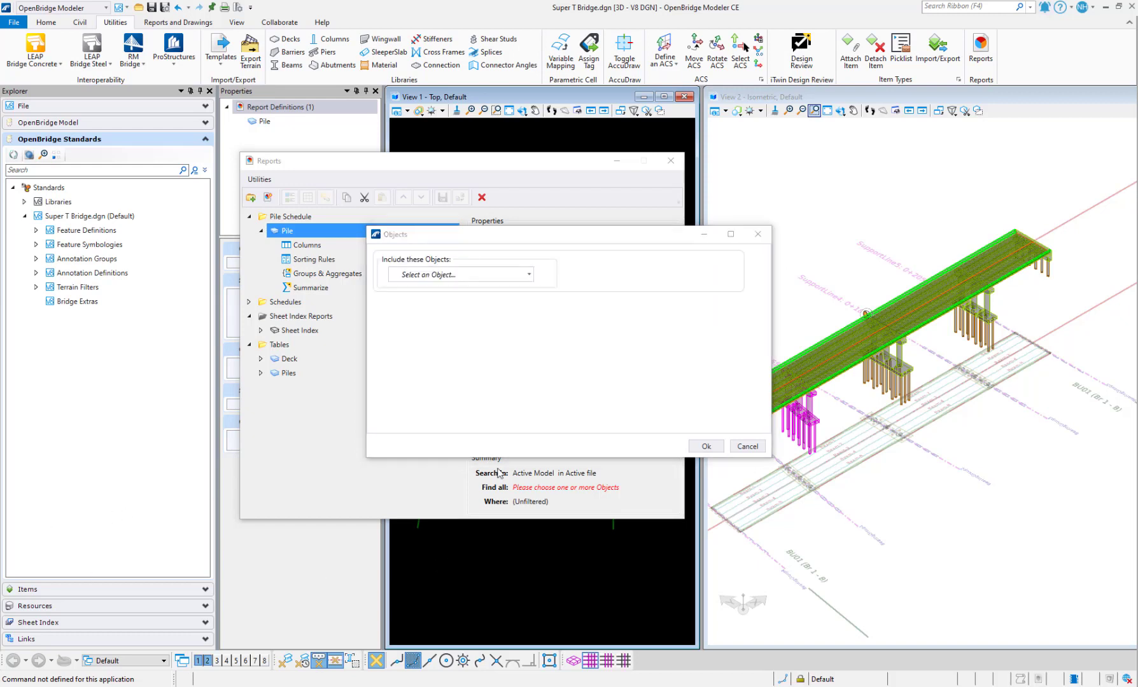
left_click(530, 275)
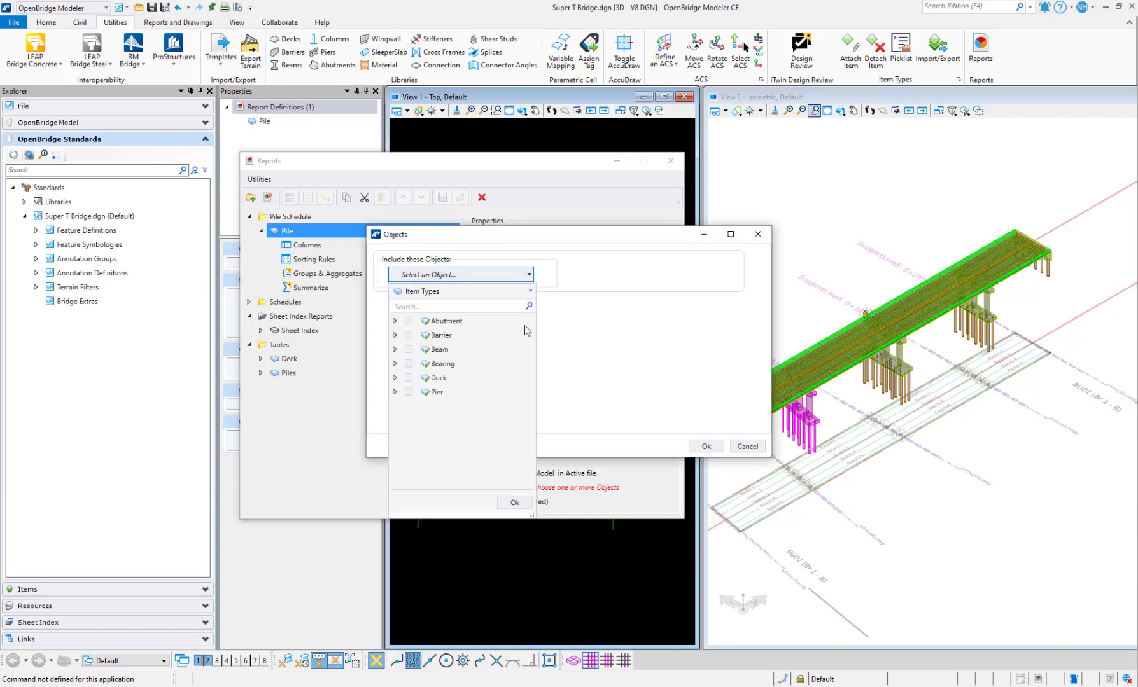
left_click(395, 393)
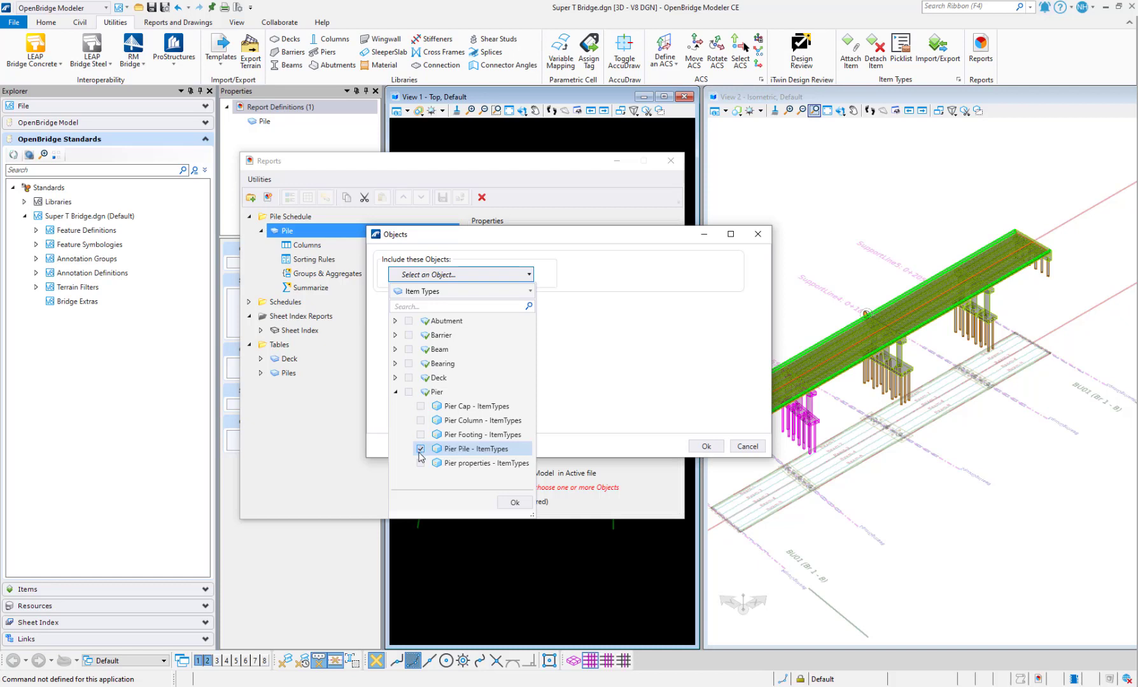
left_click(513, 504)
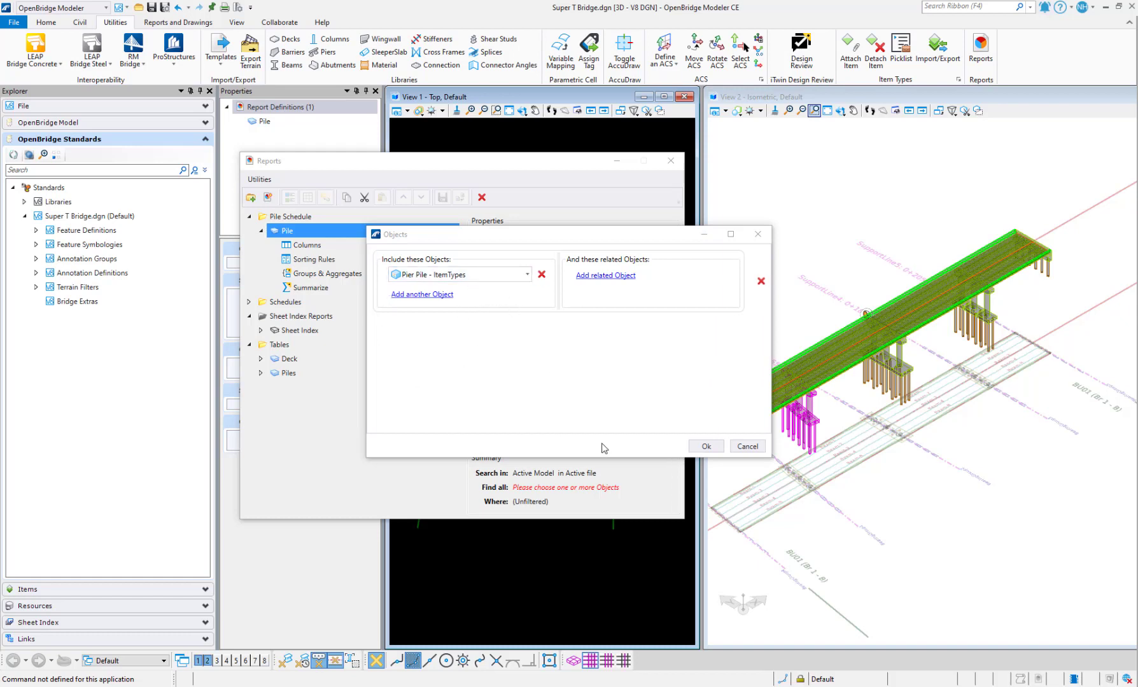
left_click(705, 447)
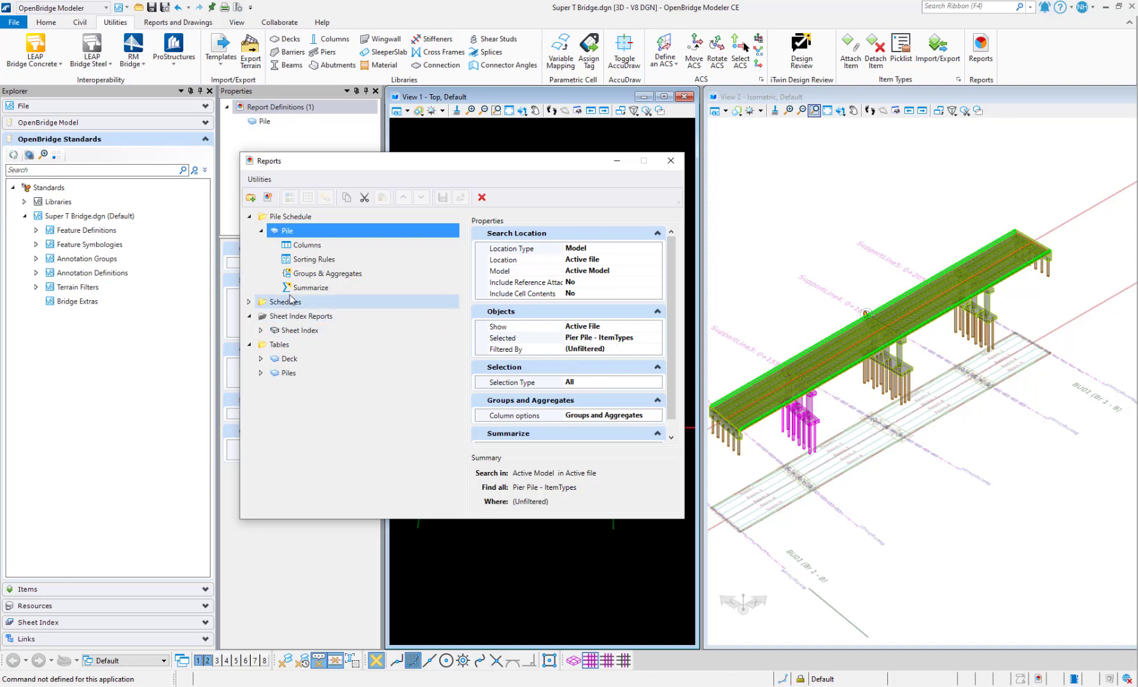
left_click(305, 246)
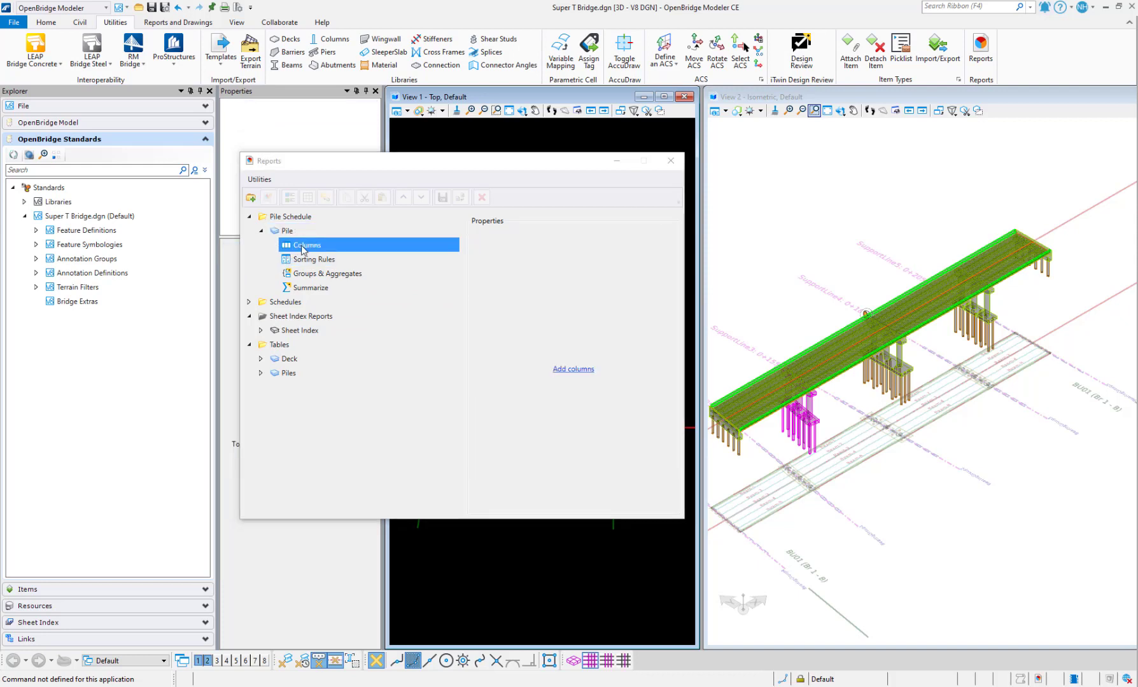
Open the Select Columns to Add dialog from the Pile report's Columns section
left_click(291, 235)
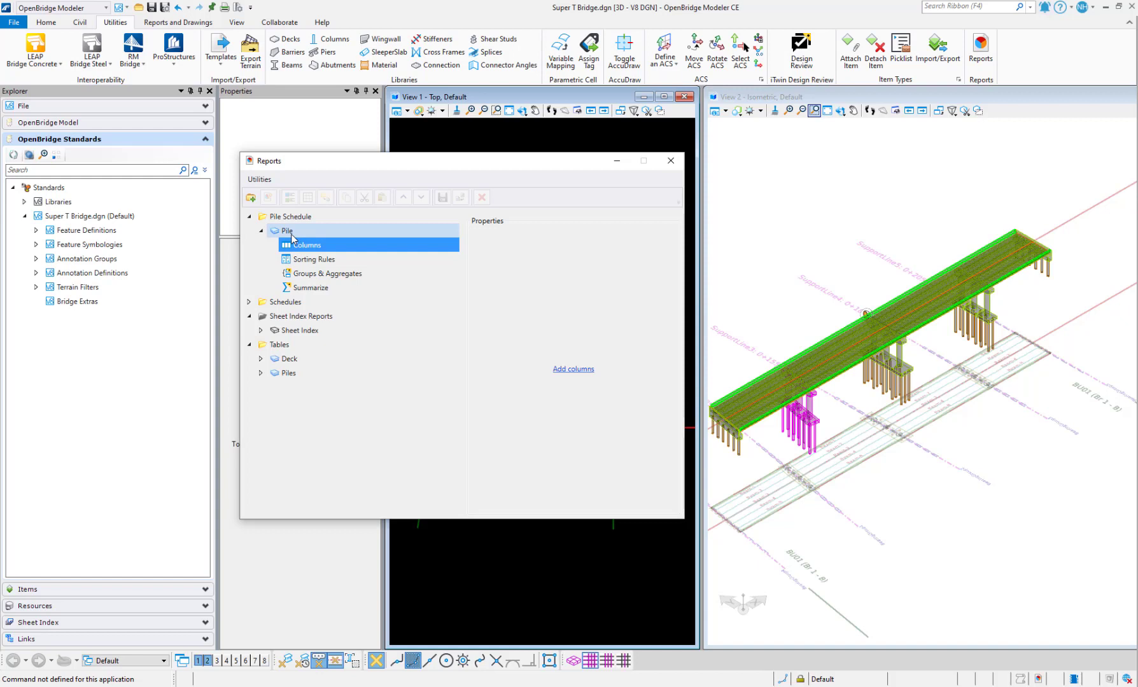
left_click(292, 234)
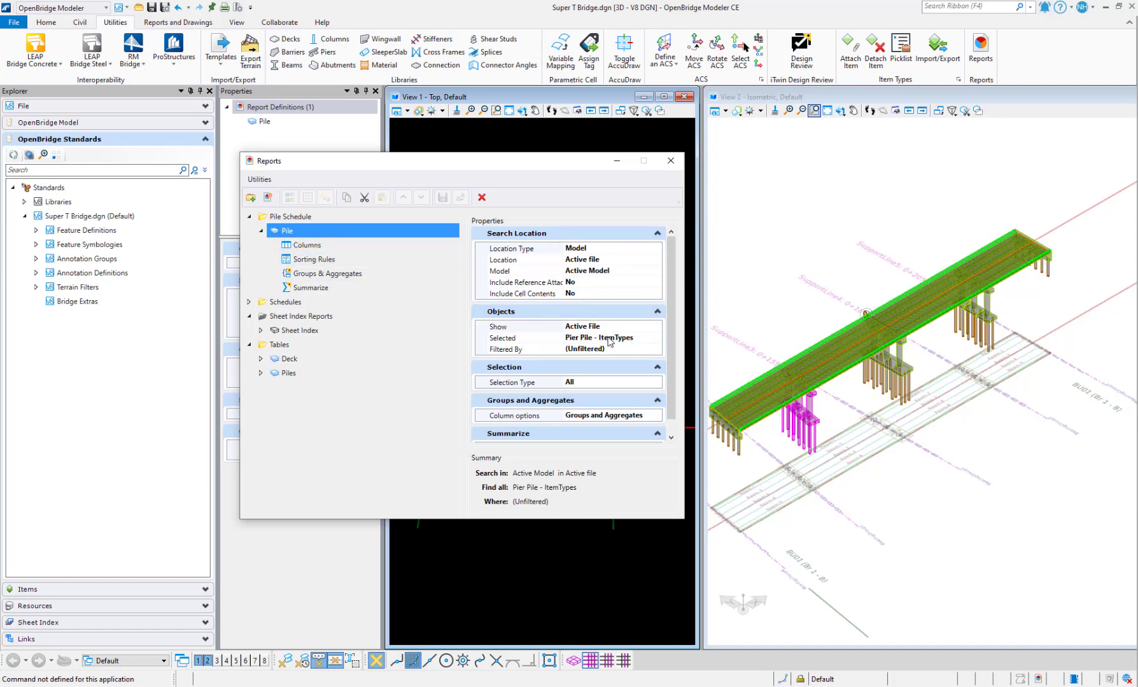
left_click(309, 246)
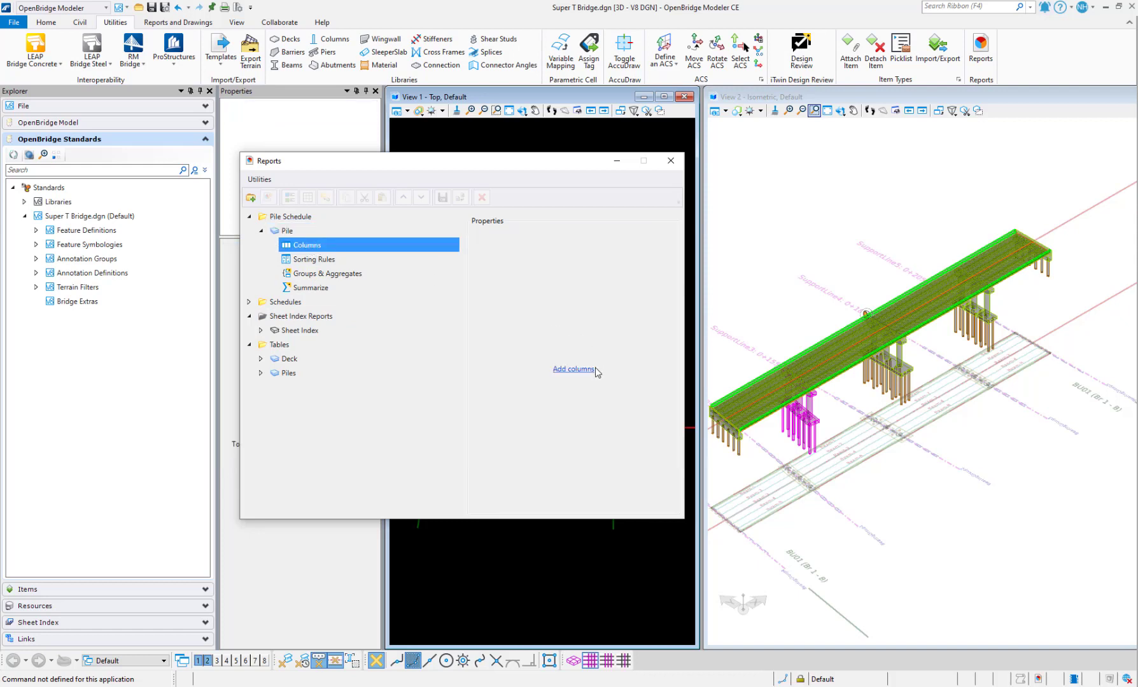
left_click(574, 371)
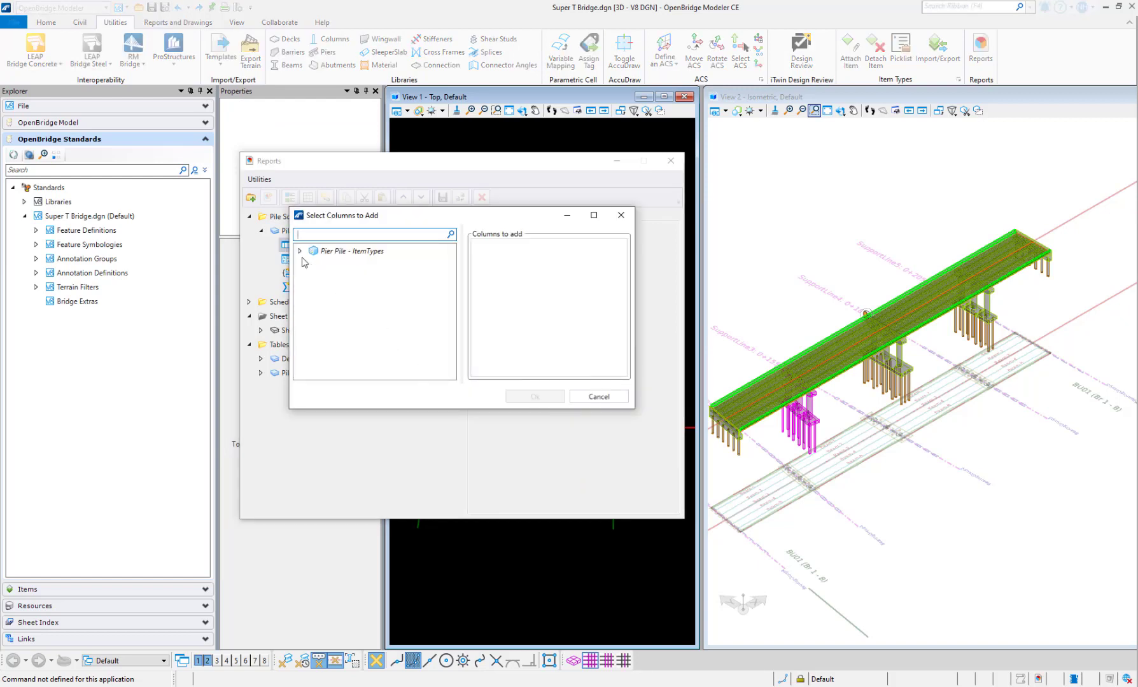
Tick Top X, Top Y, Pile Diameter, Top Elevation, Bottom Elevation and Pile Length as columns
left_click(299, 251)
left_click(314, 267)
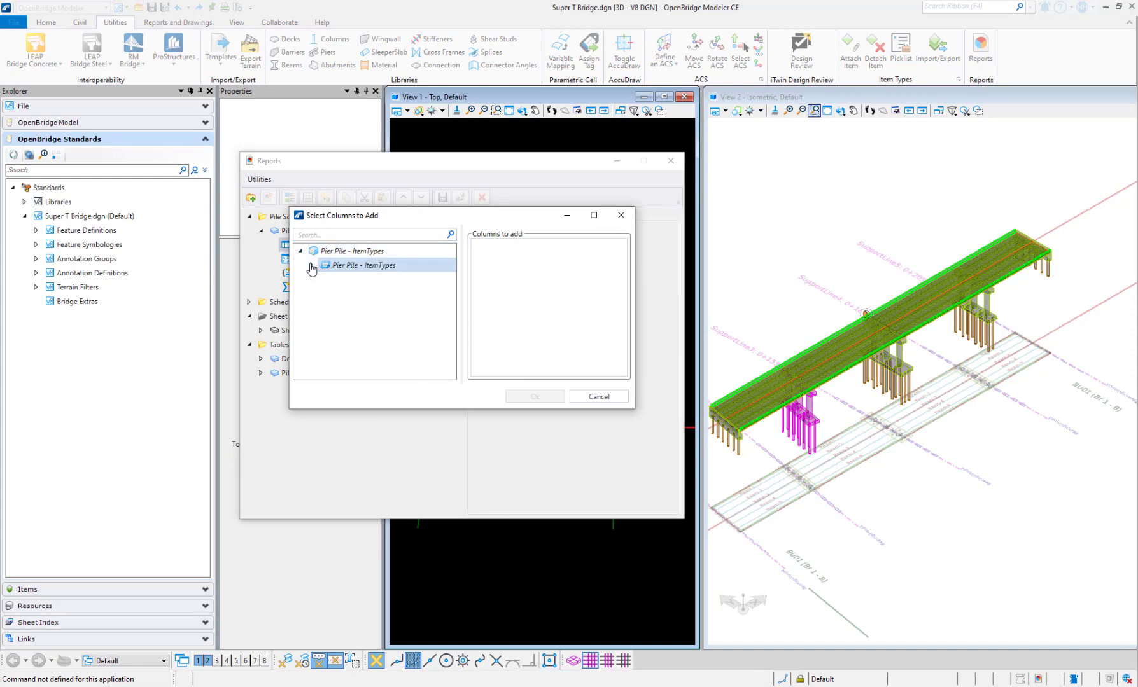
left_click(312, 265)
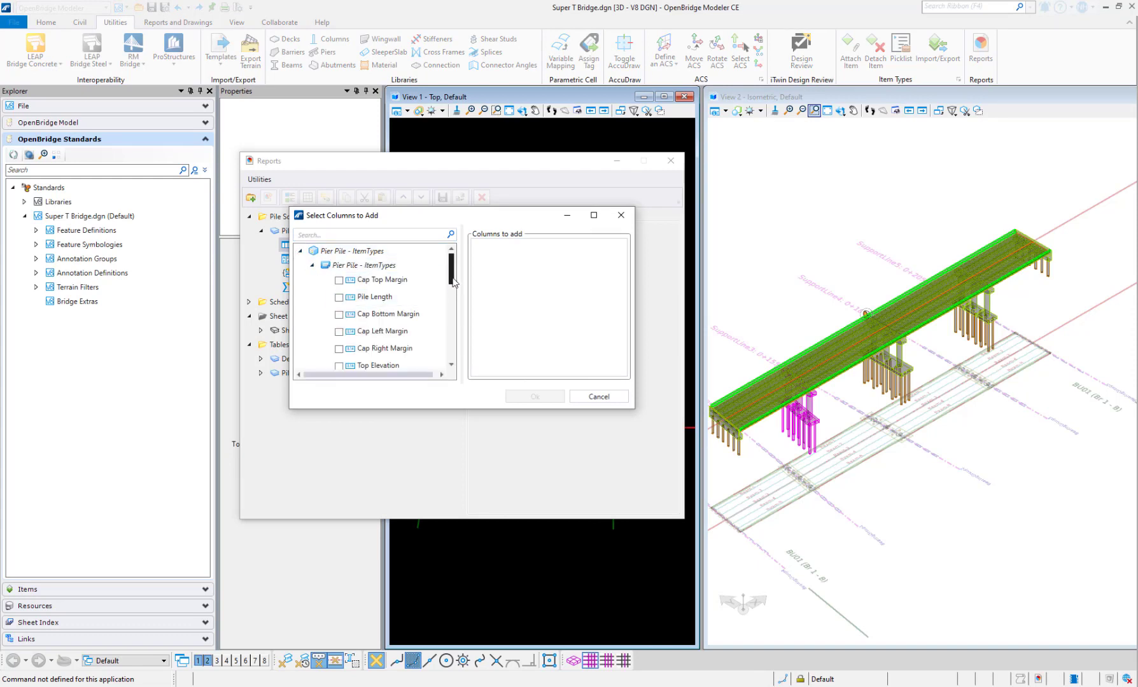
left_click_drag(453, 278, 461, 349)
left_click(339, 293)
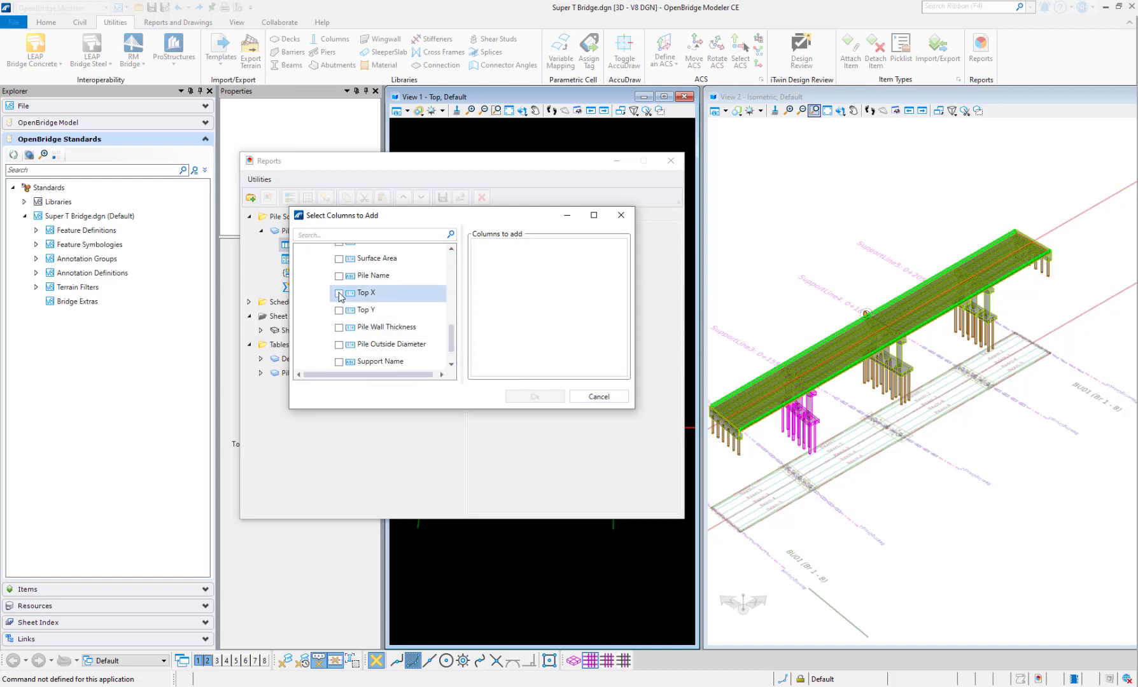
left_click(339, 310)
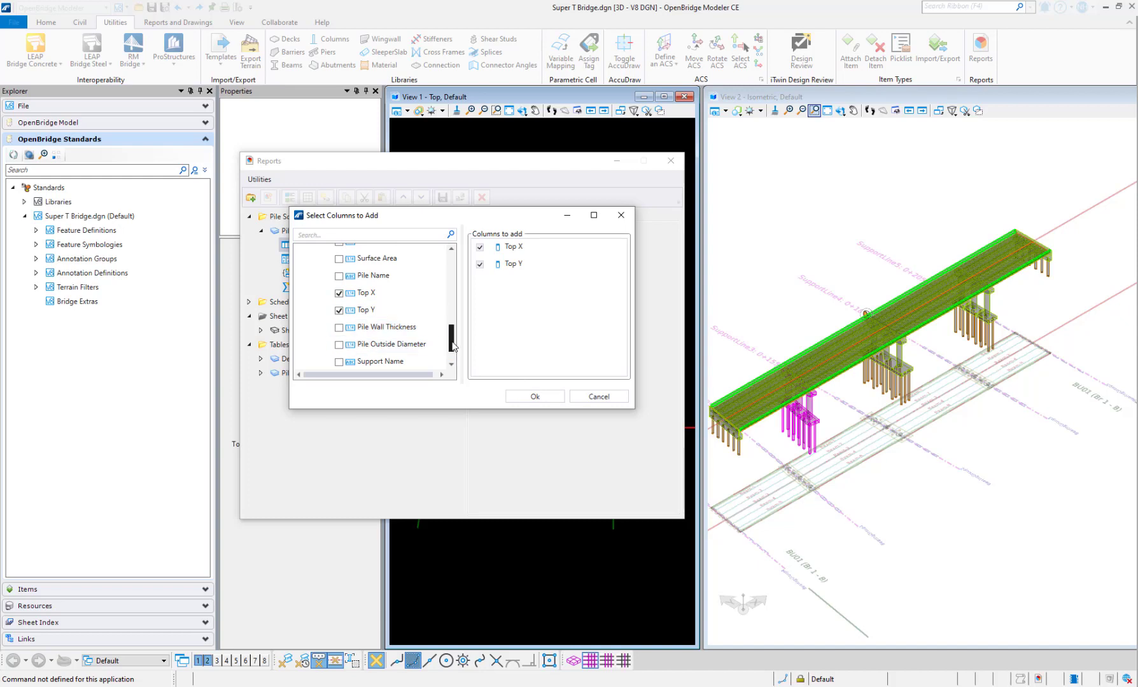
left_click_drag(453, 347, 454, 311)
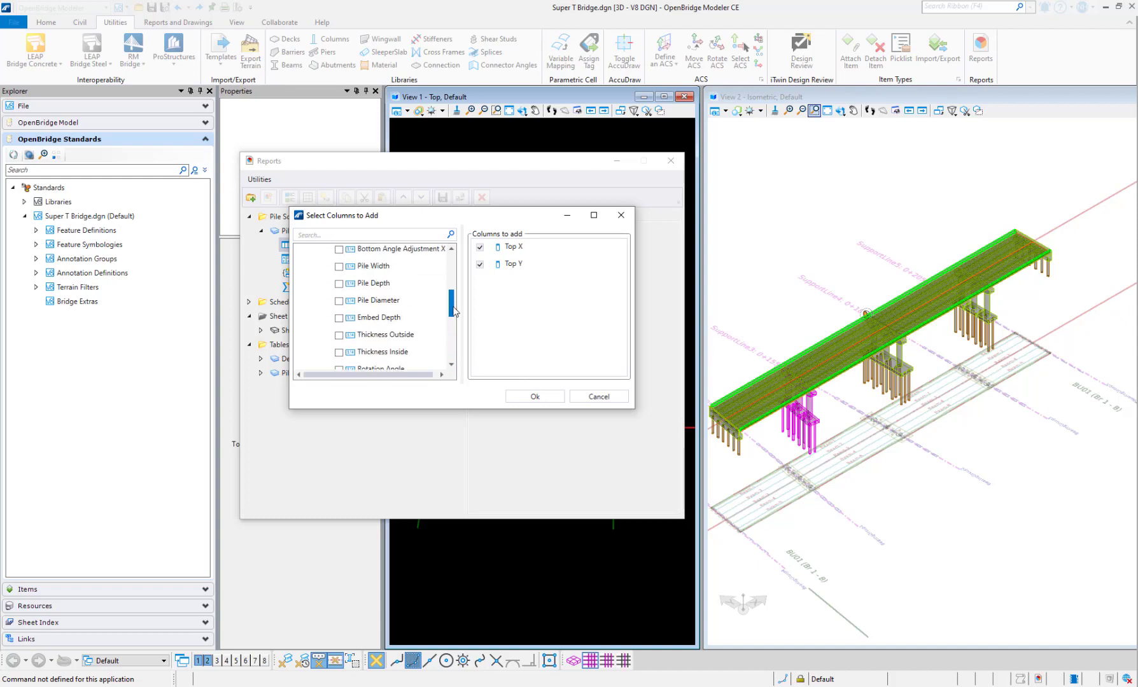
left_click(339, 301)
left_click_drag(451, 297, 453, 280)
left_click(339, 295)
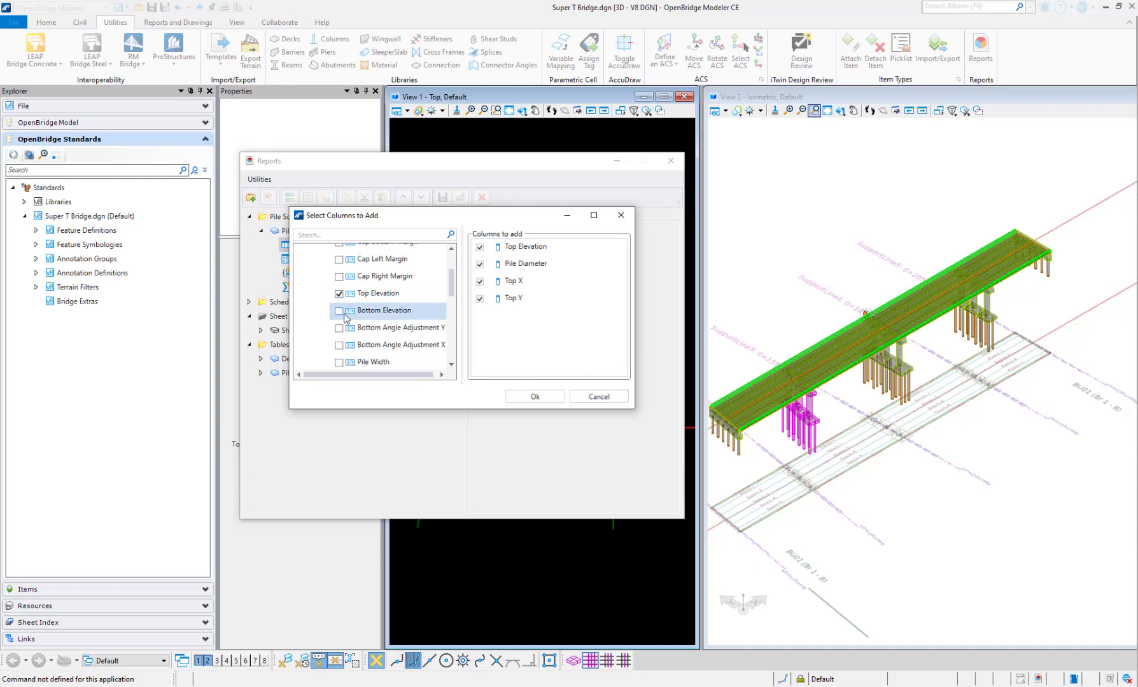
left_click(340, 310)
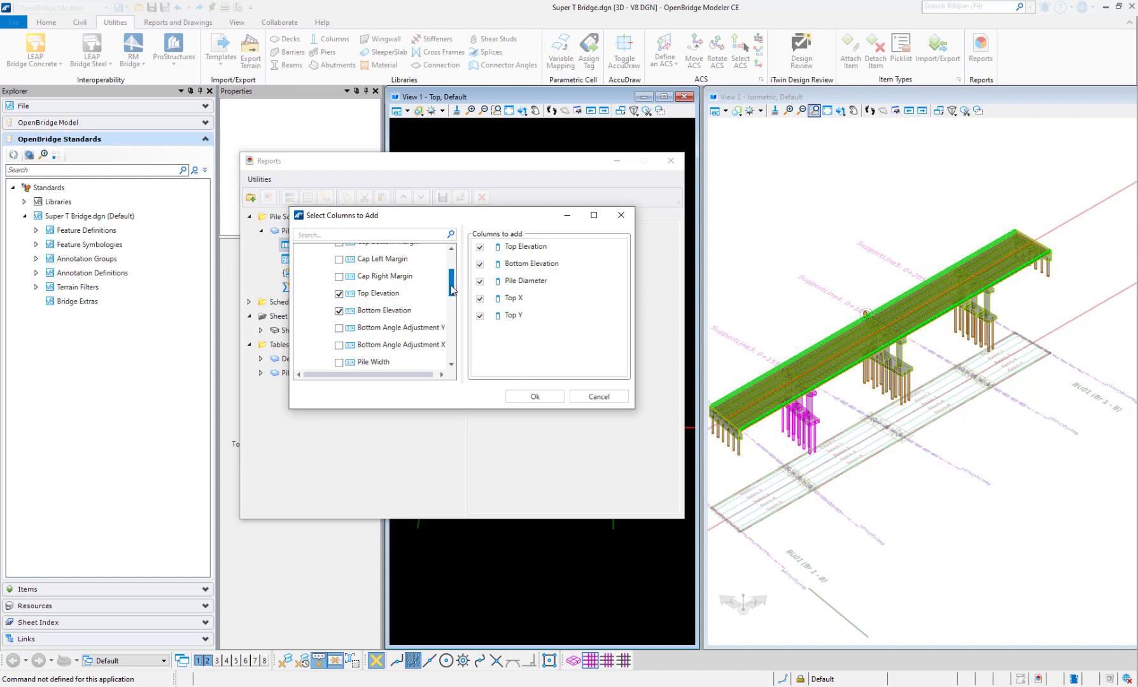
left_click_drag(452, 290, 452, 273)
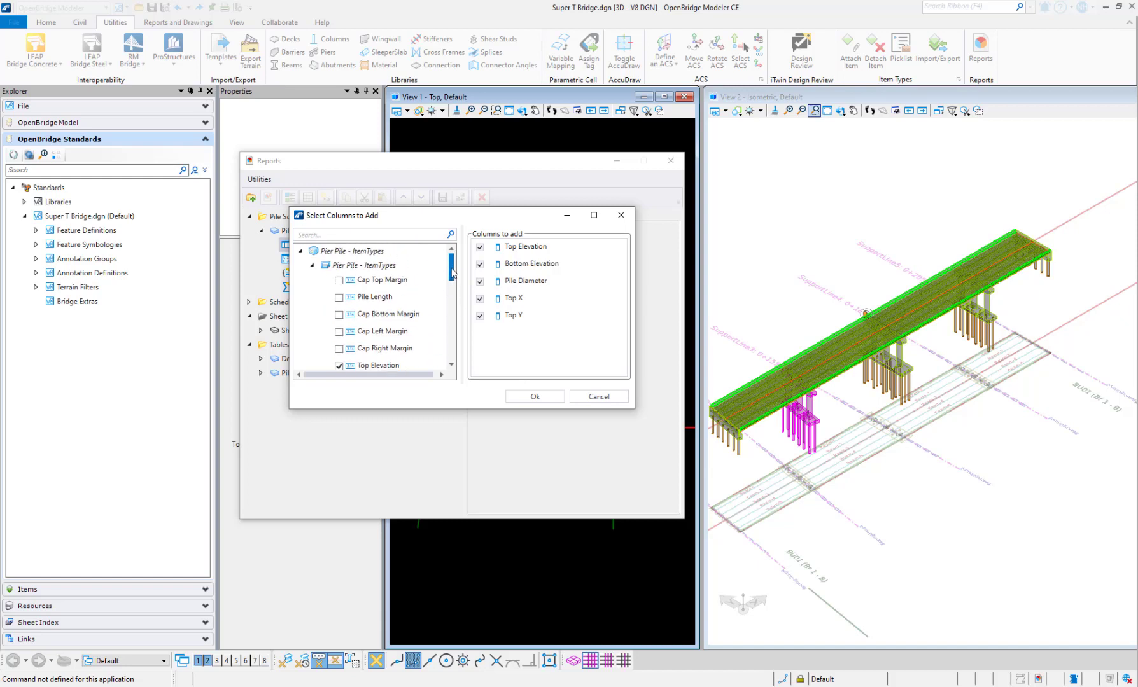
left_click(338, 297)
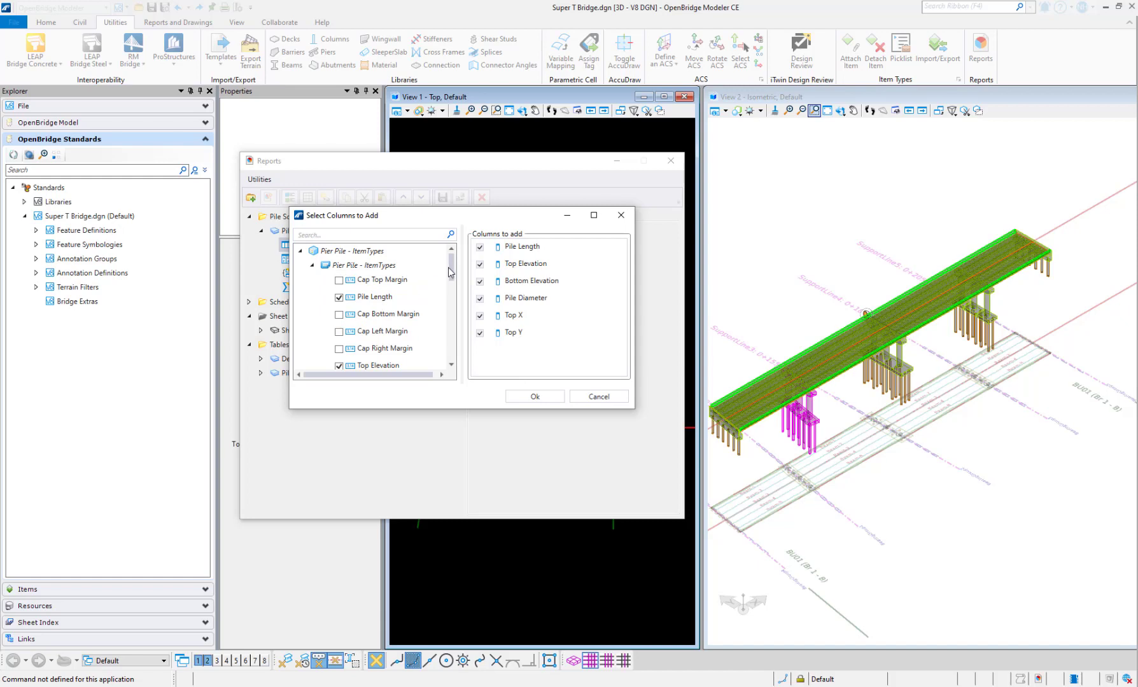
Add the four cap margins, Pile Name, Surface Area and Volume columns to the report
left_click_drag(452, 271, 452, 278)
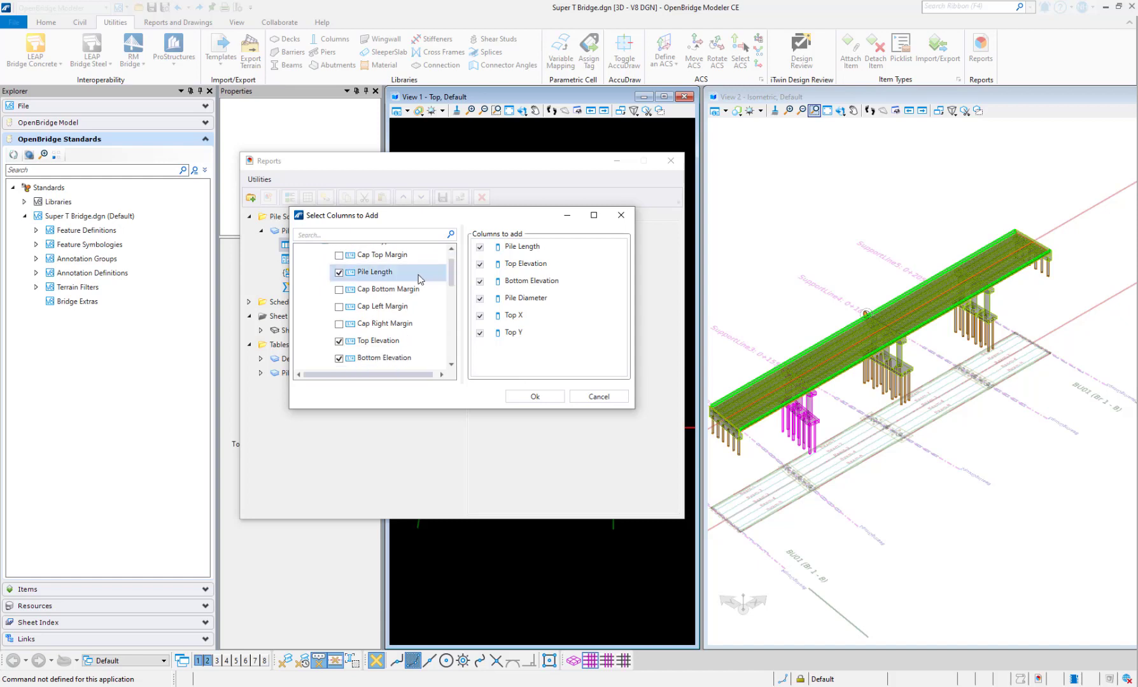
left_click(339, 255)
left_click(339, 290)
left_click(339, 307)
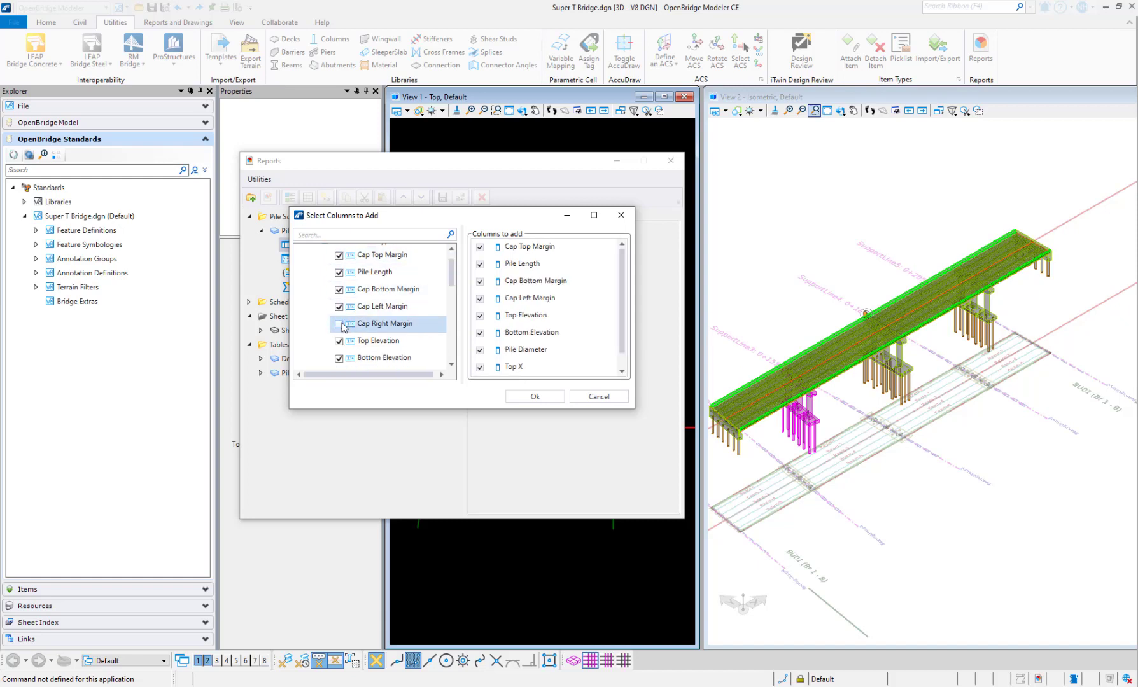
left_click(339, 324)
left_click_drag(452, 282, 455, 342)
left_click(340, 335)
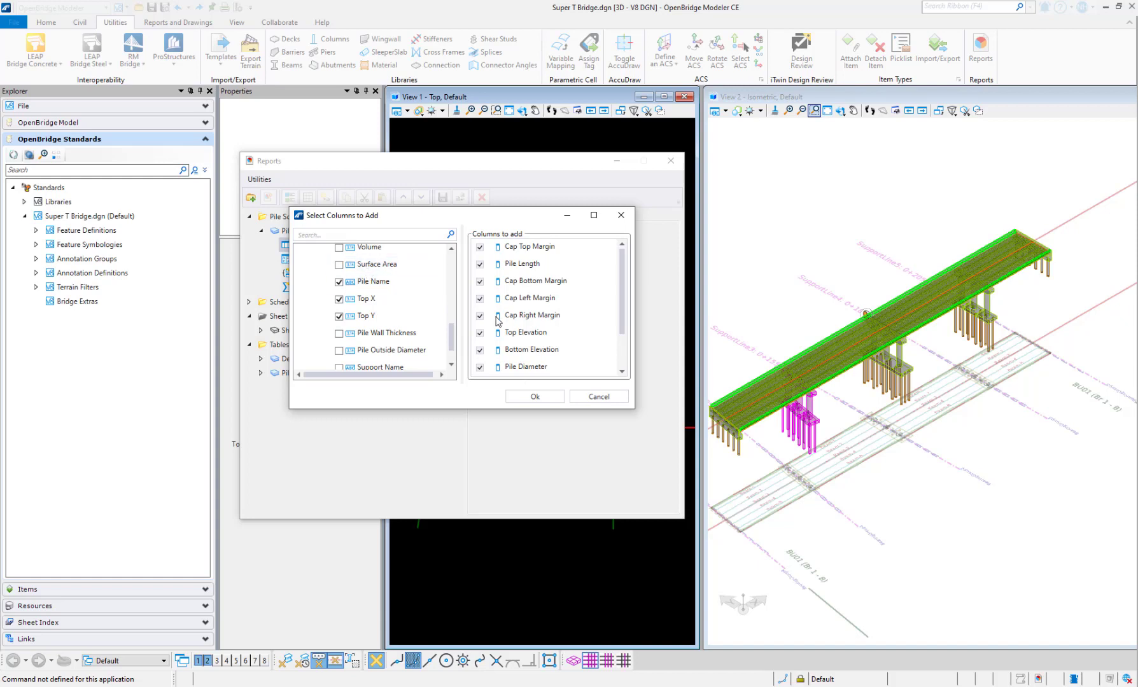
left_click(340, 265)
left_click(340, 247)
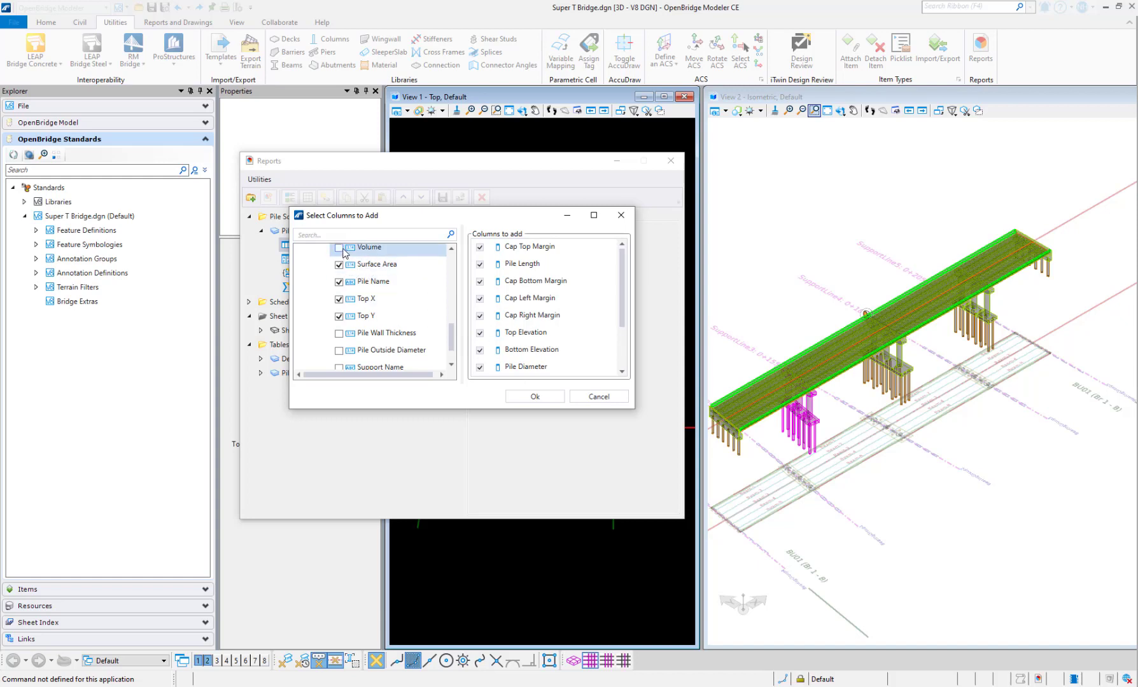
left_click_drag(453, 341, 454, 351)
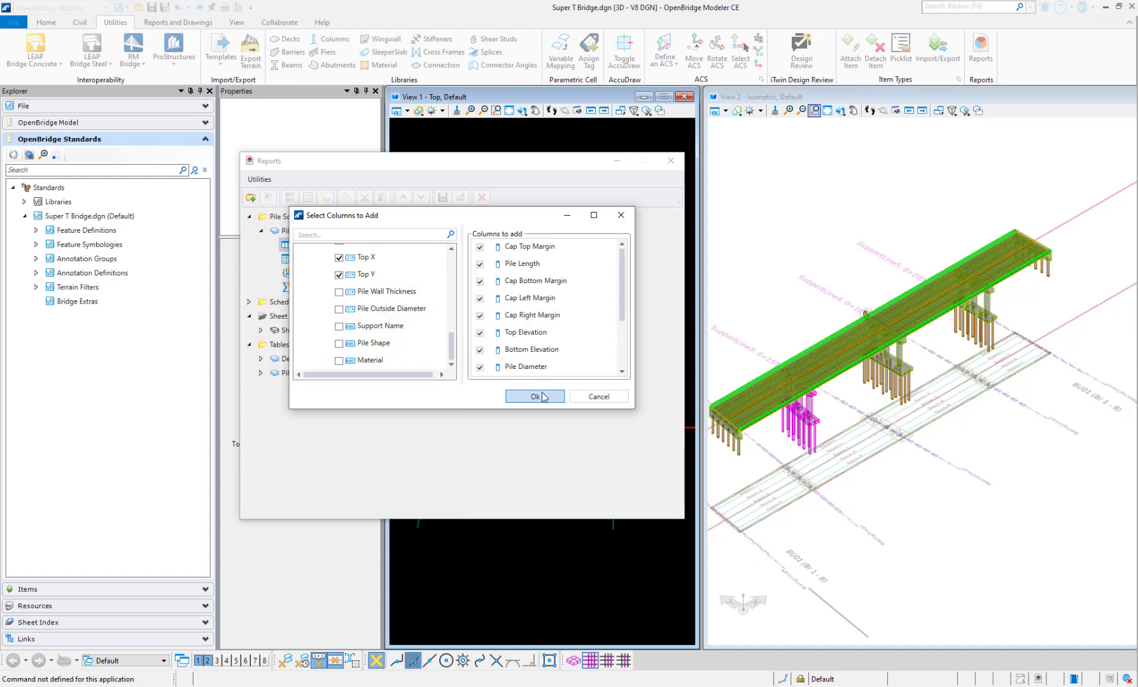
left_click_drag(621, 299, 626, 255)
left_click(553, 397)
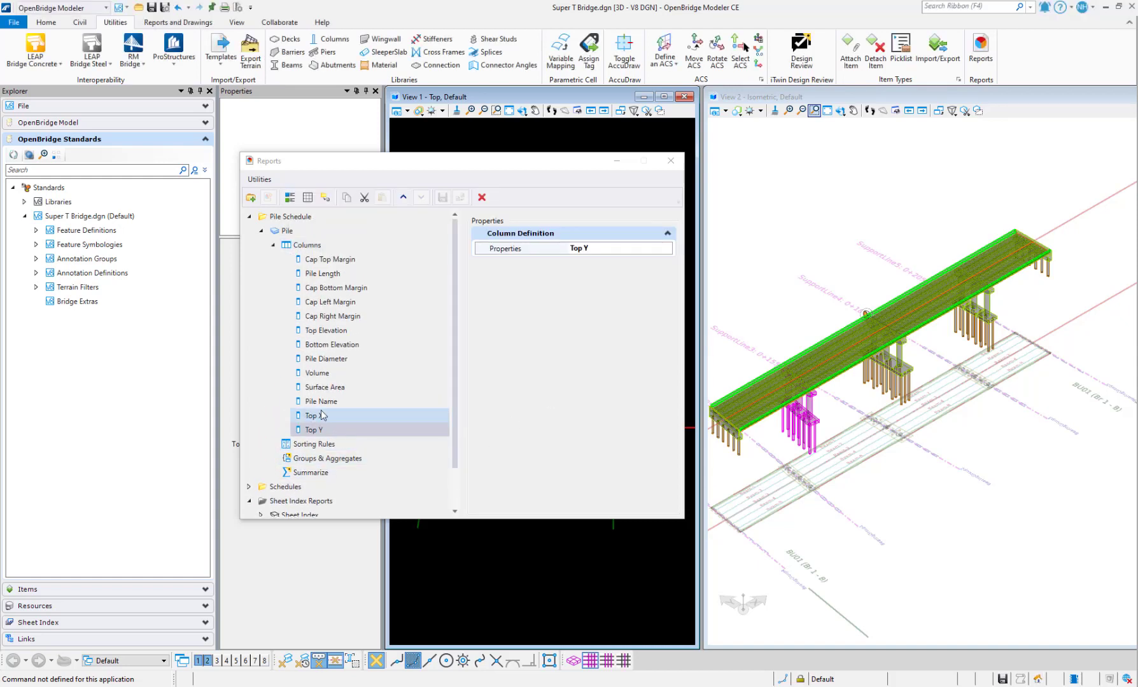
left_click(329, 261)
left_click(607, 252)
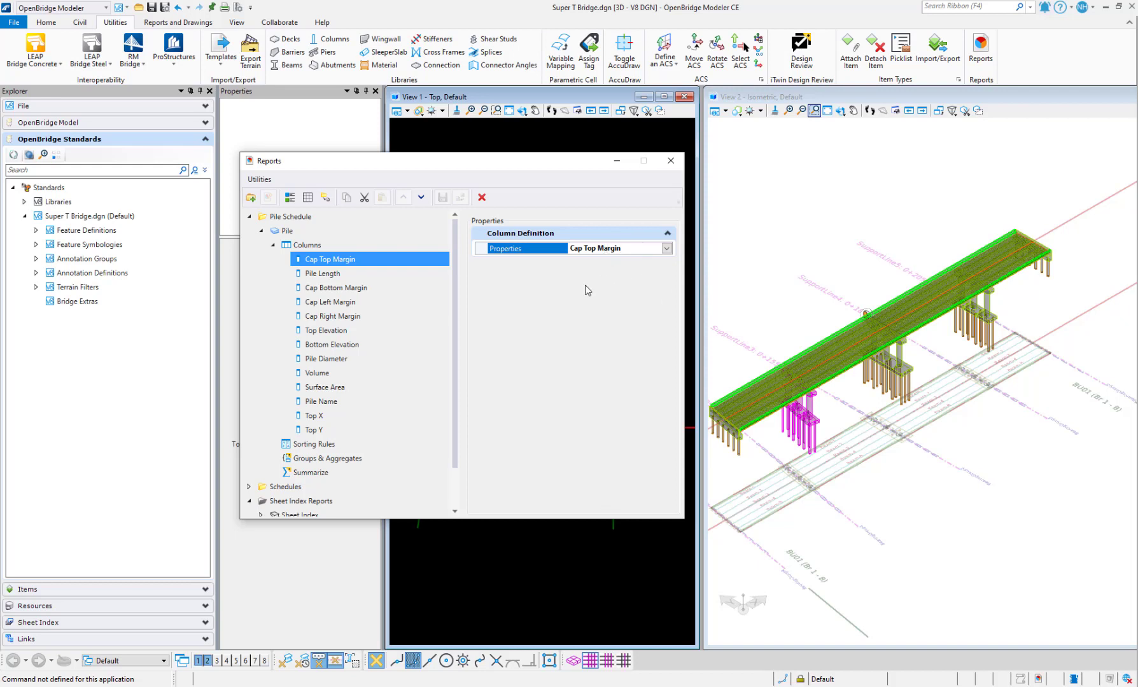
left_click(318, 419)
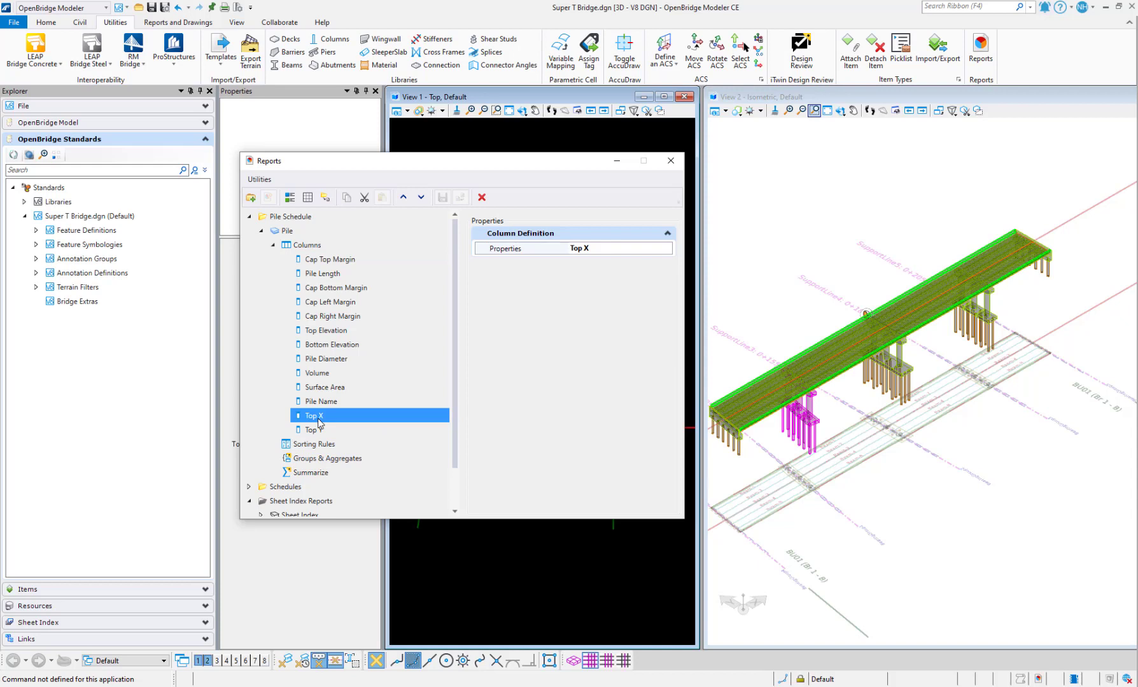
Rename the Top X column to Easting
right_click(319, 422)
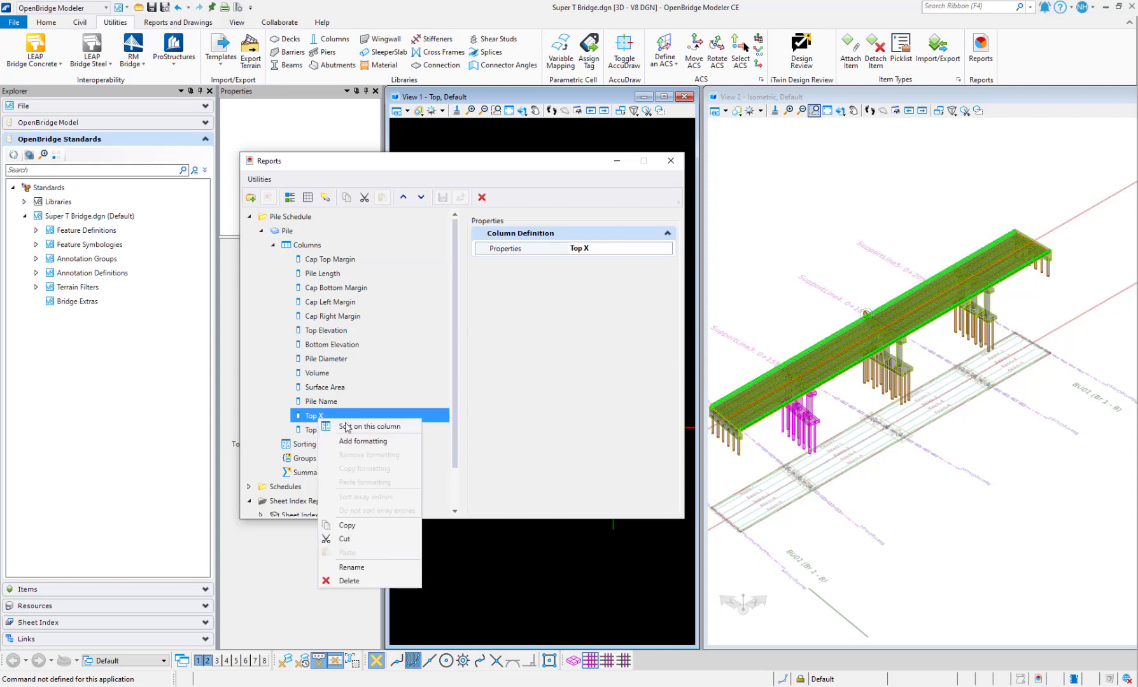
left_click(353, 567)
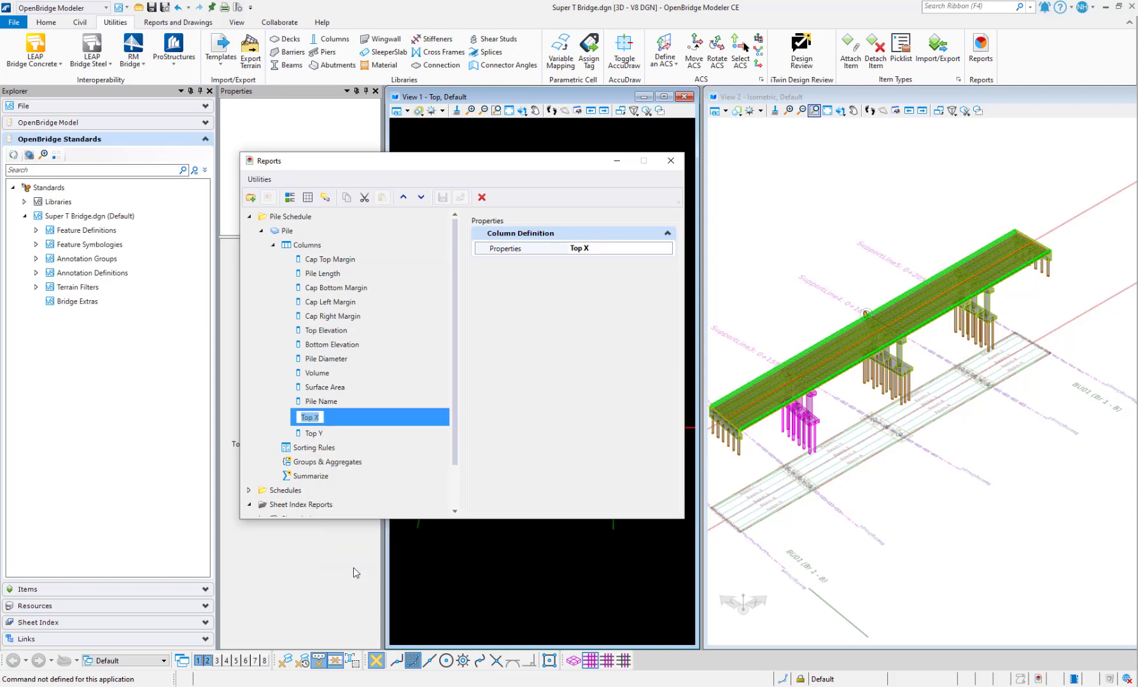
type("Easting")
key("Return")
Rename the Top Y column to Northing
left_click(310, 429)
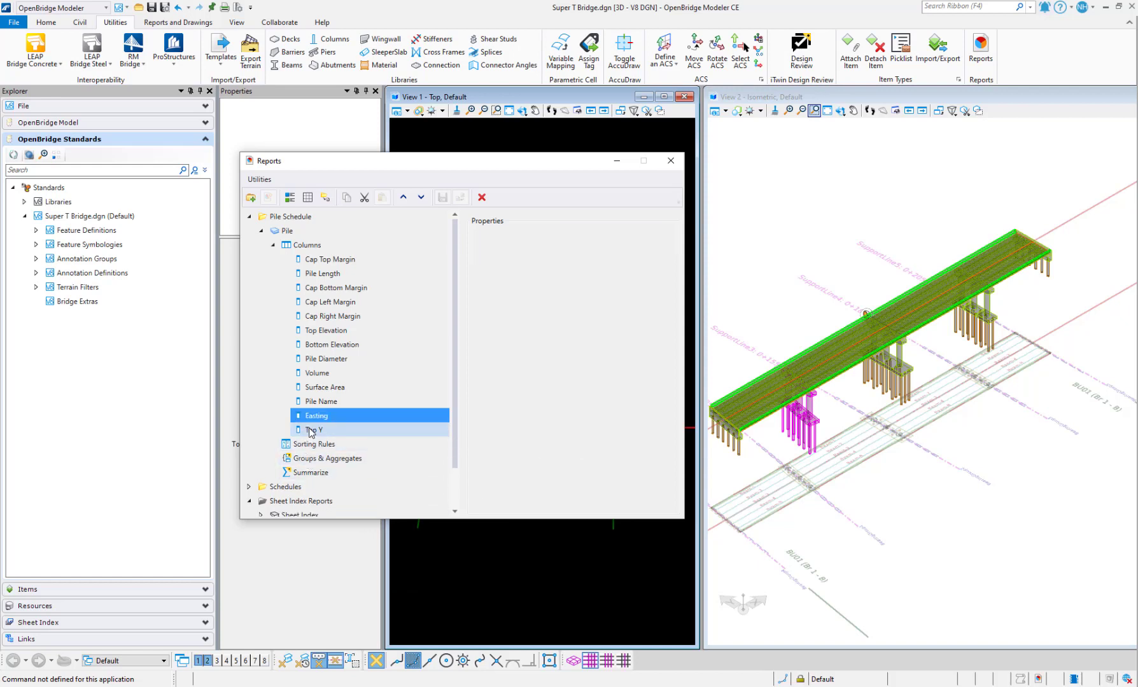
right_click(310, 430)
left_click(354, 576)
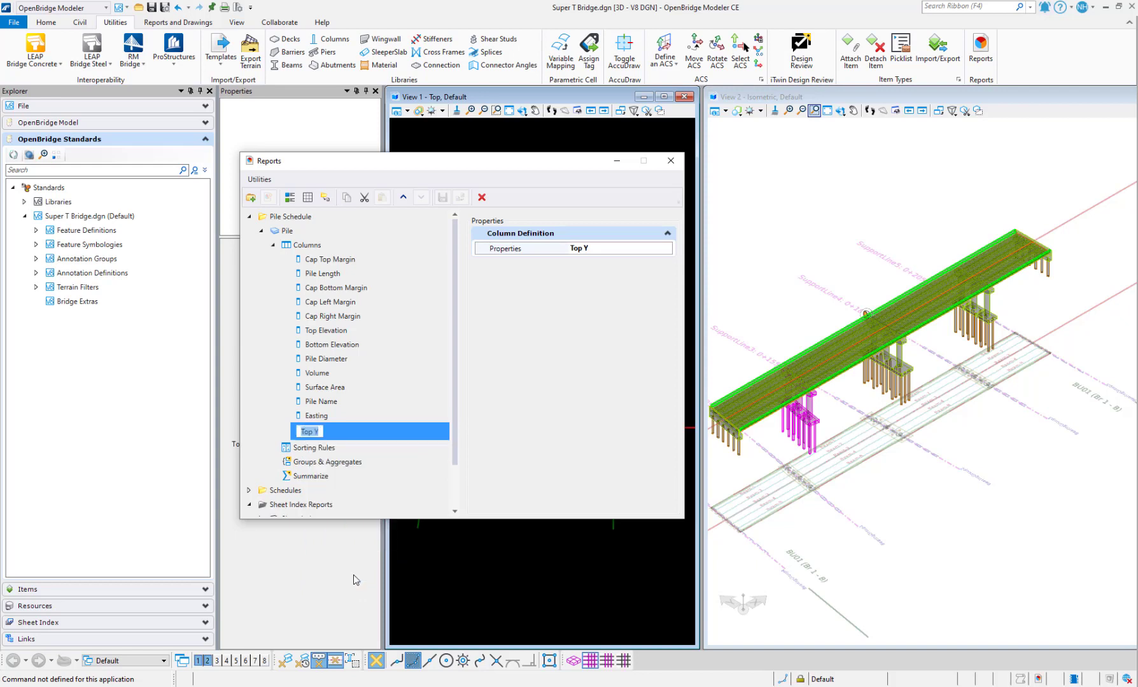
type("Northing")
key("Return")
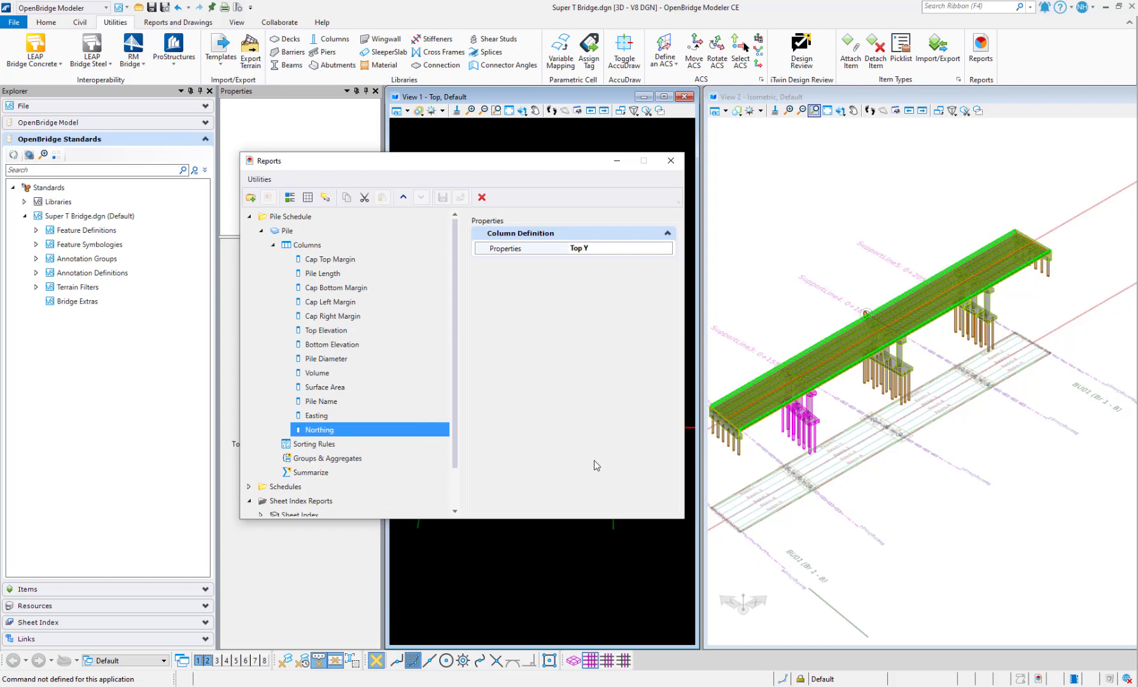
left_click(328, 416)
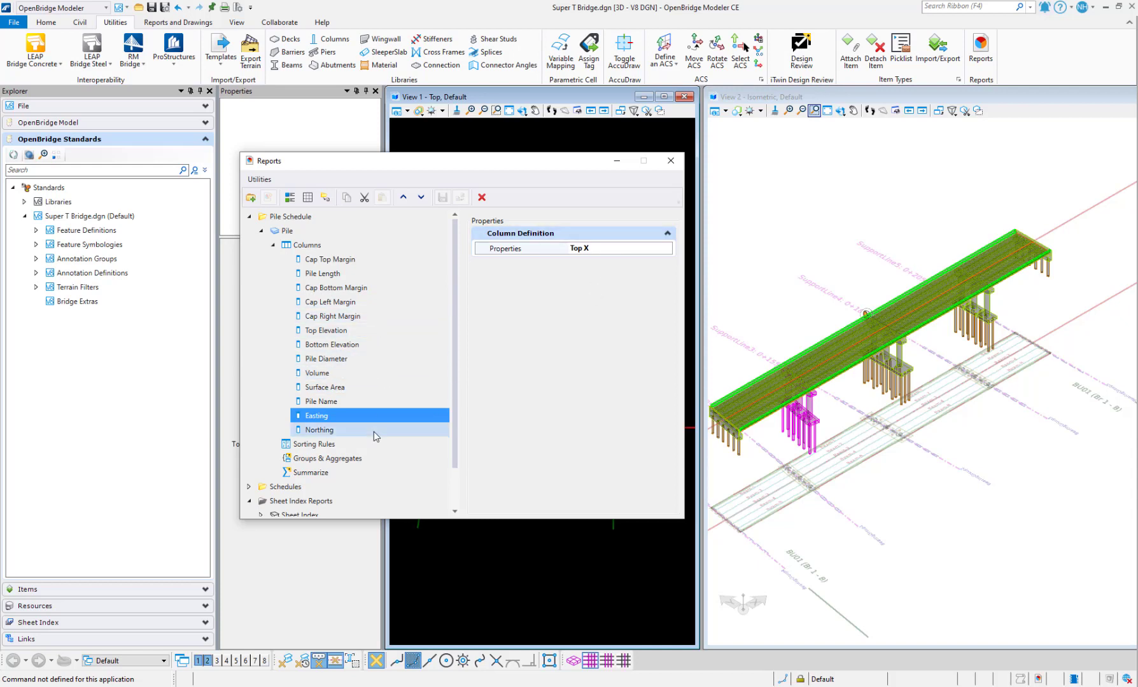
left_click(322, 401)
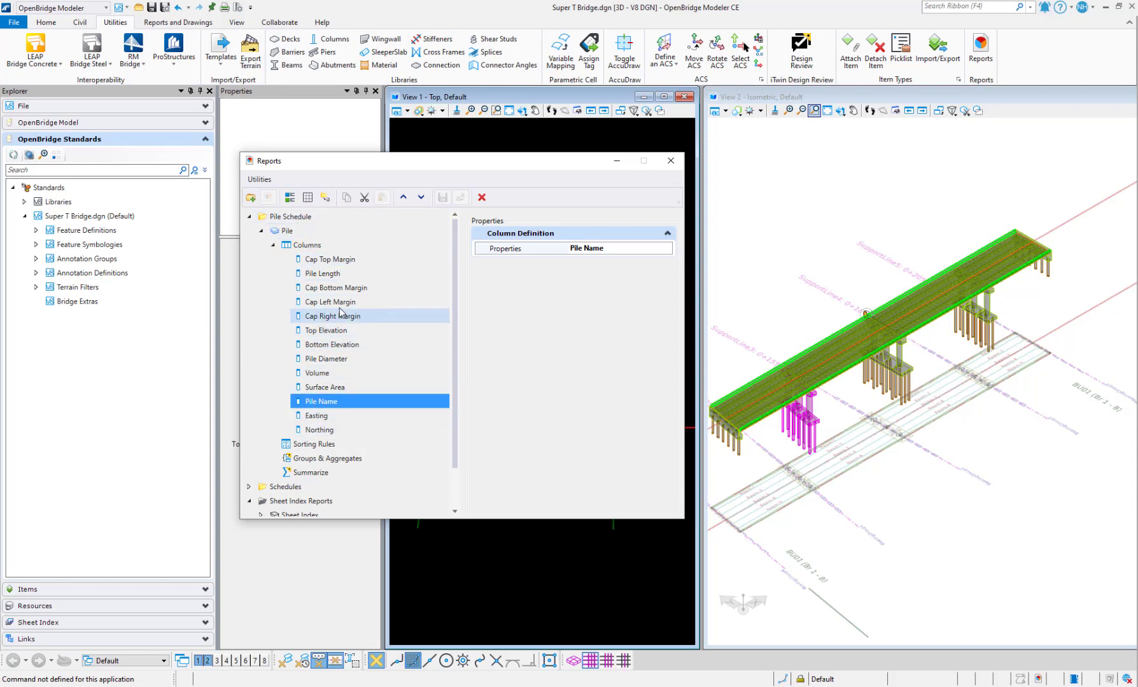
left_click(295, 200)
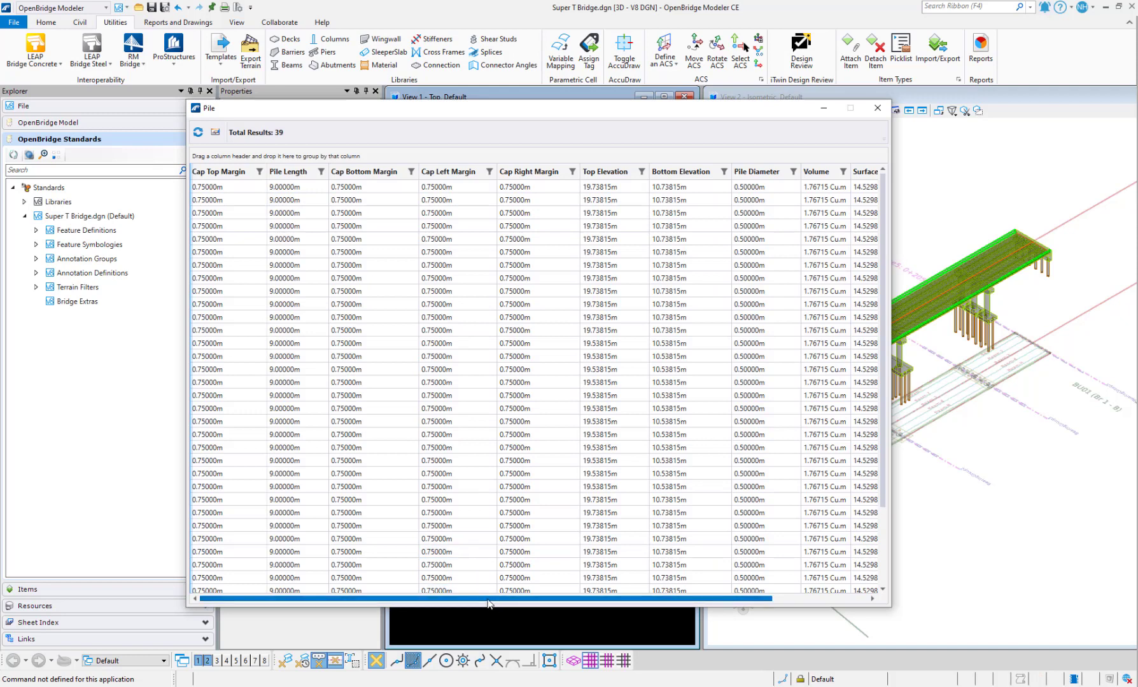
left_click_drag(494, 604, 896, 619)
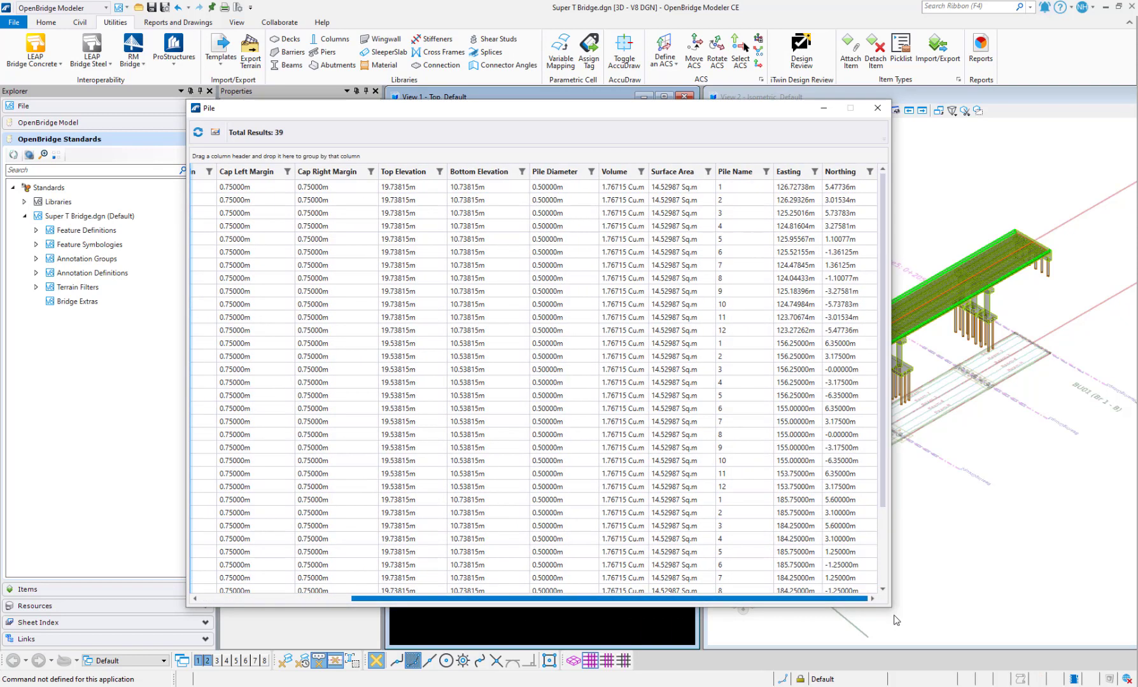
left_click_drag(779, 625, 370, 625)
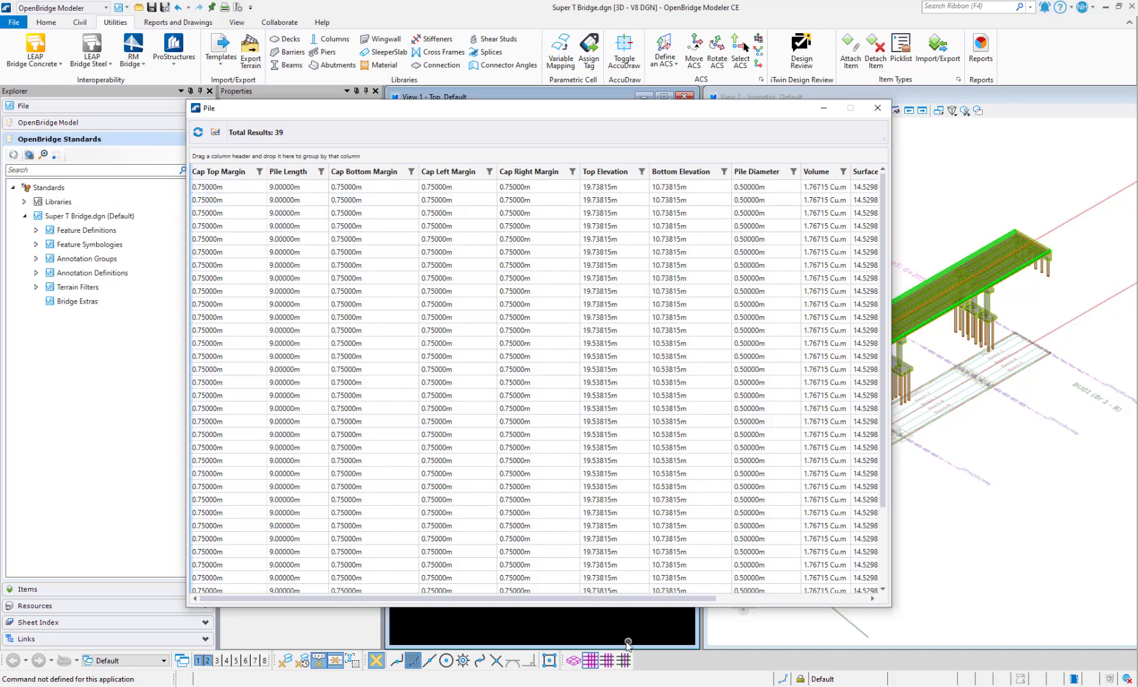
left_click_drag(644, 601, 763, 599)
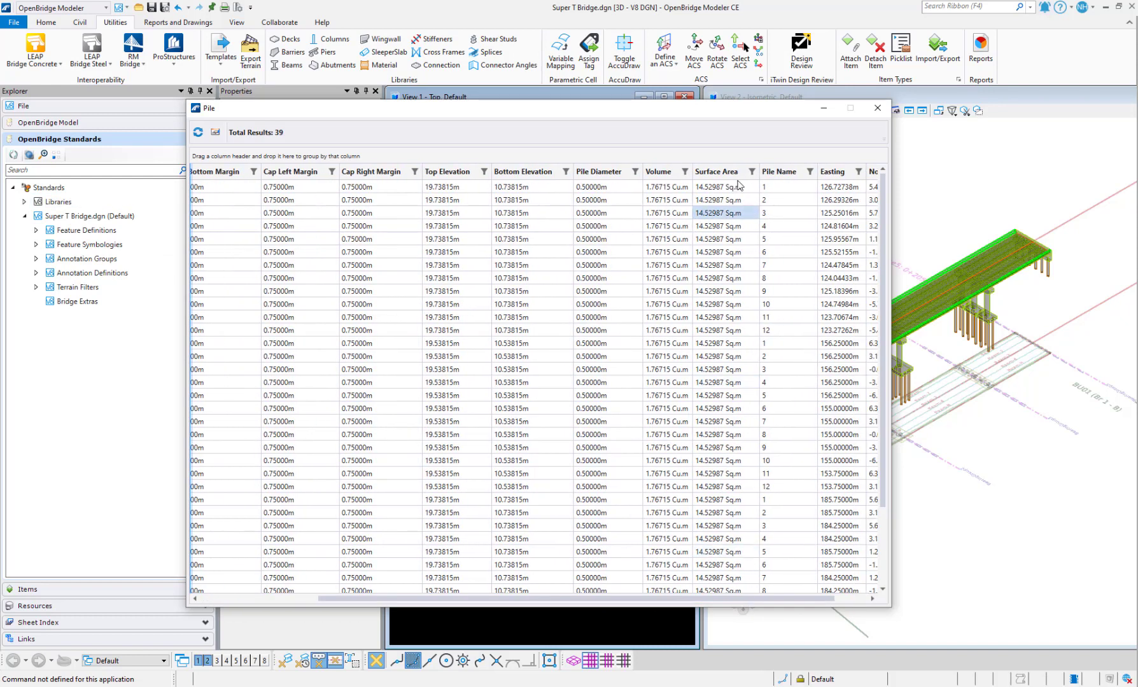
left_click(877, 108)
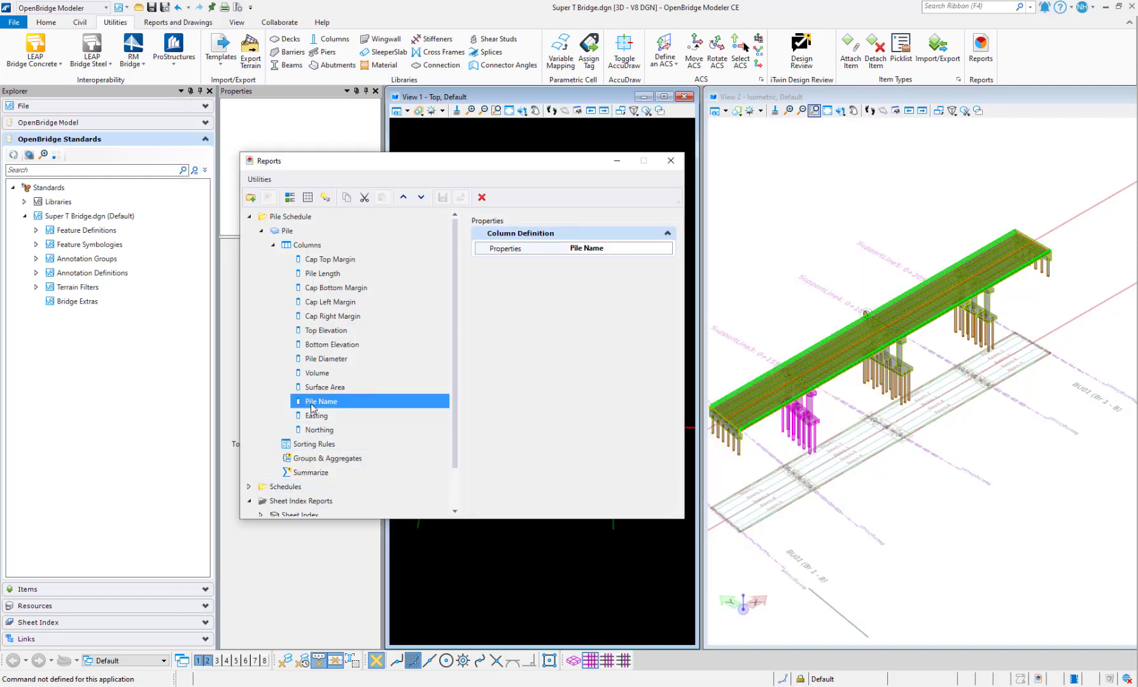
Move Pile Name to the top of the columns, followed by Easting and Northing
left_click(403, 197)
left_click(403, 197)
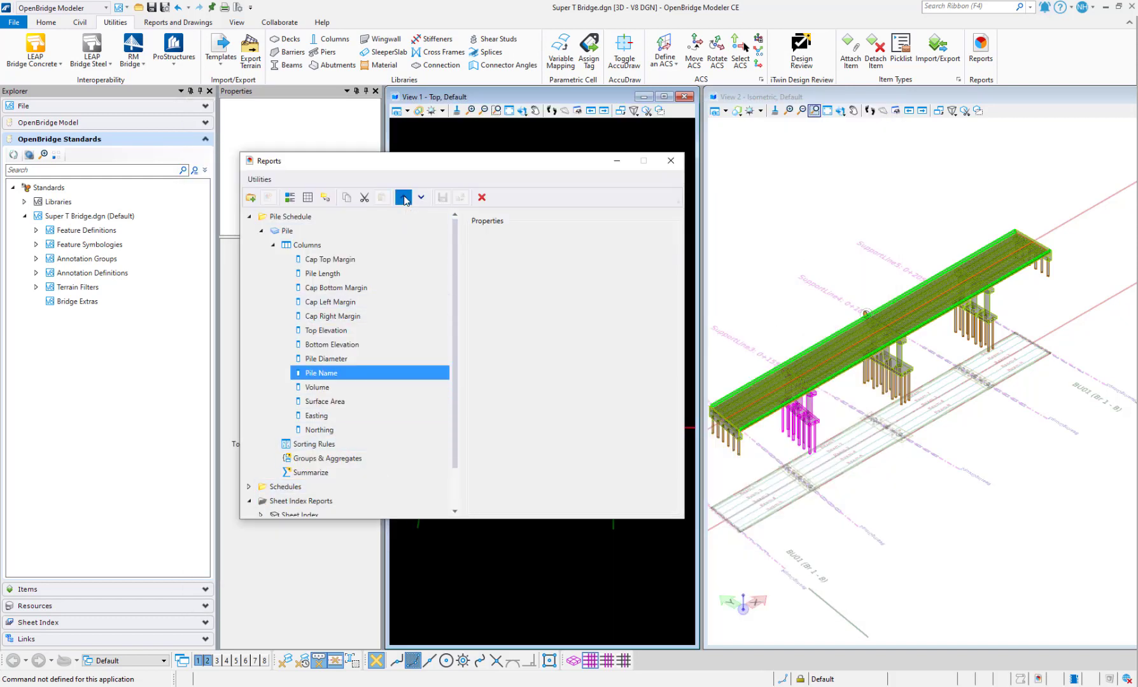
left_click(403, 197)
left_click(404, 197)
left_click(404, 197)
left_click(403, 197)
left_click(403, 198)
left_click(404, 198)
left_click(403, 198)
left_click(404, 197)
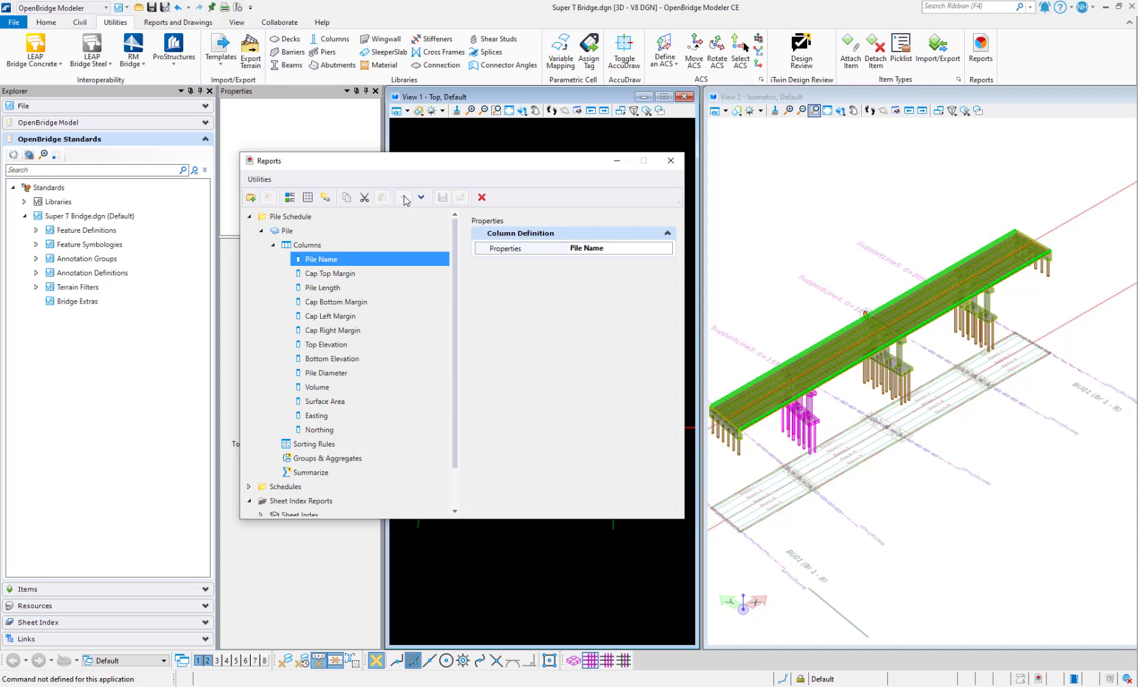
left_click(426, 415)
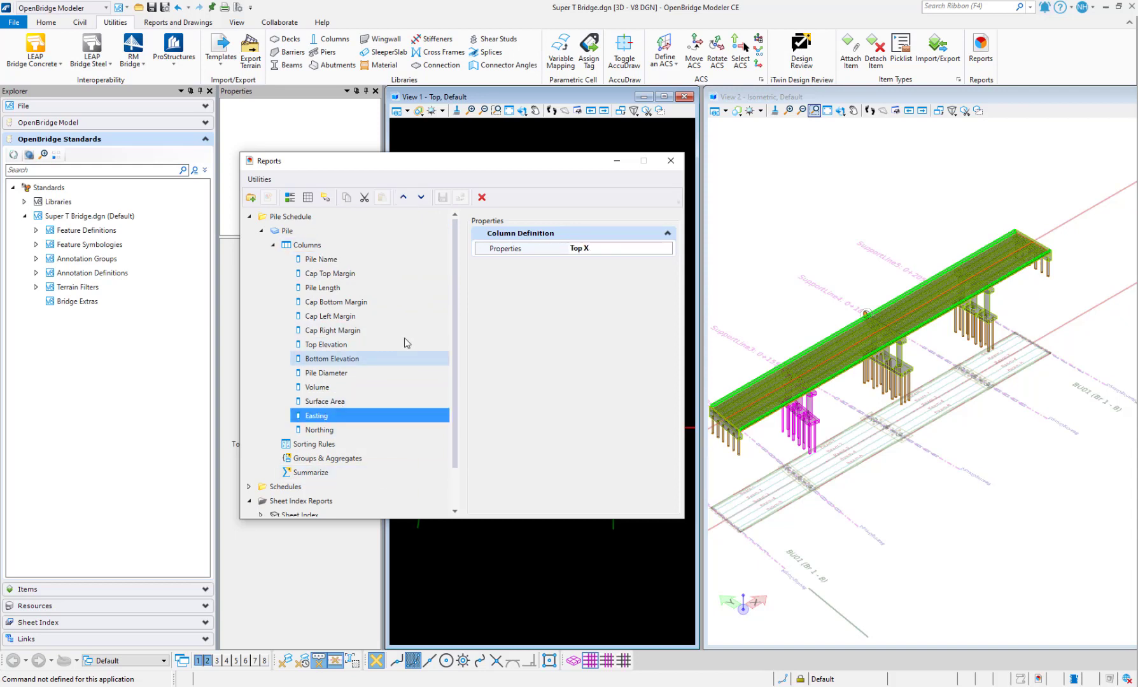
left_click(321, 428, "shift")
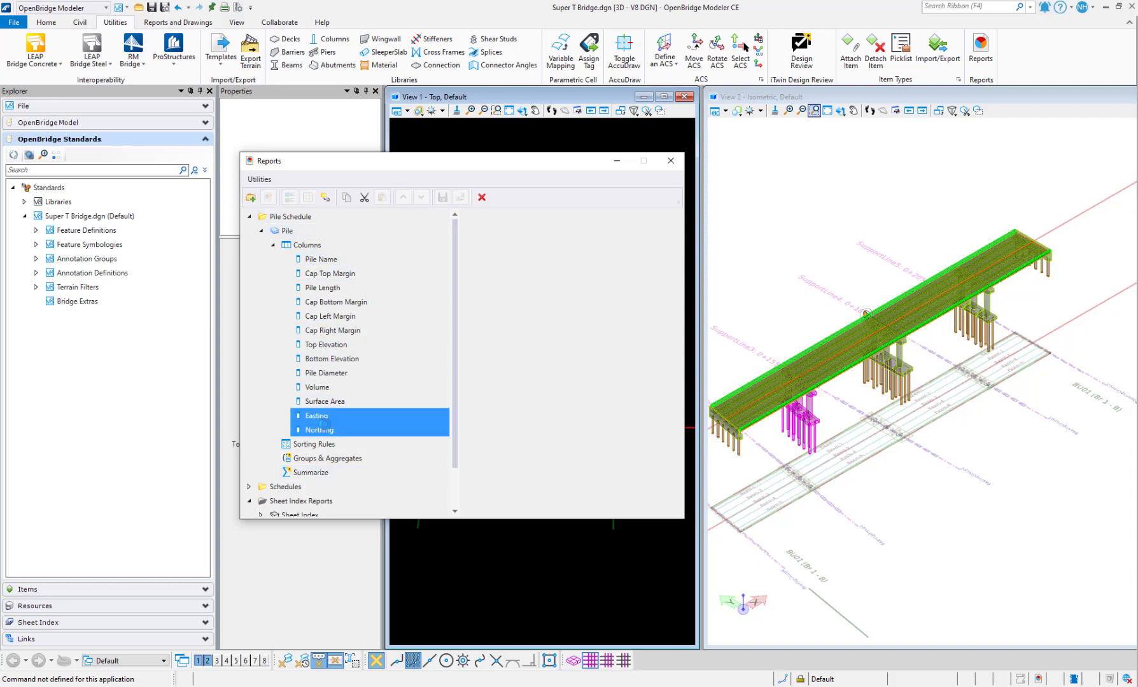
left_click(343, 417)
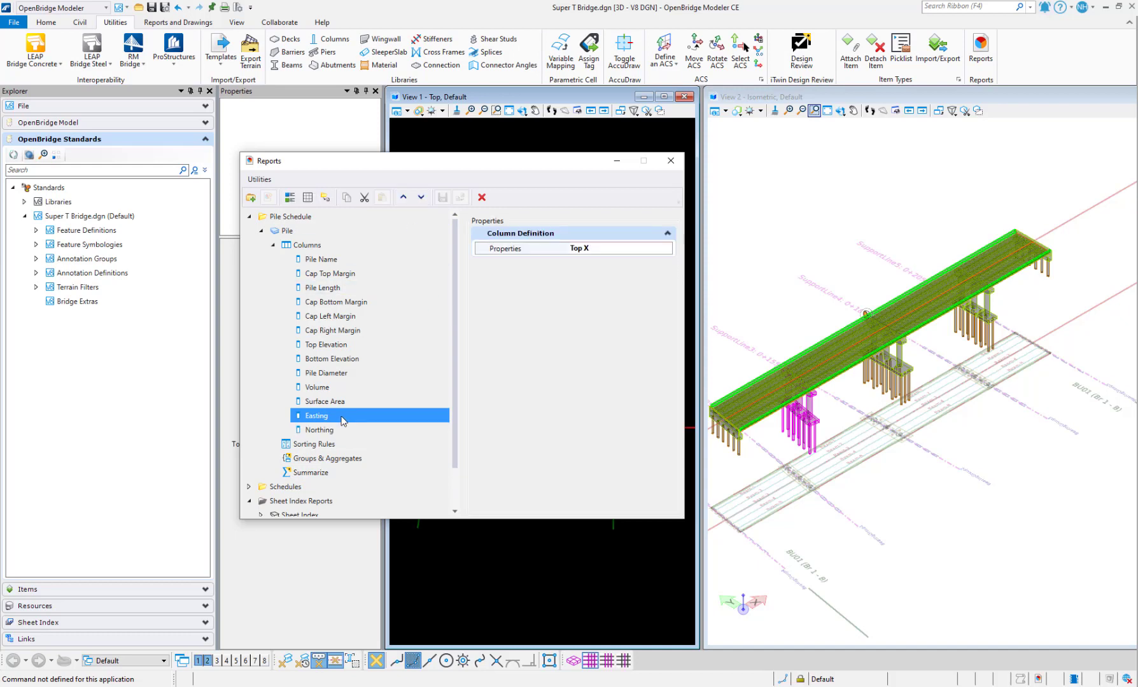
left_click(403, 197)
left_click(403, 197)
left_click(403, 197)
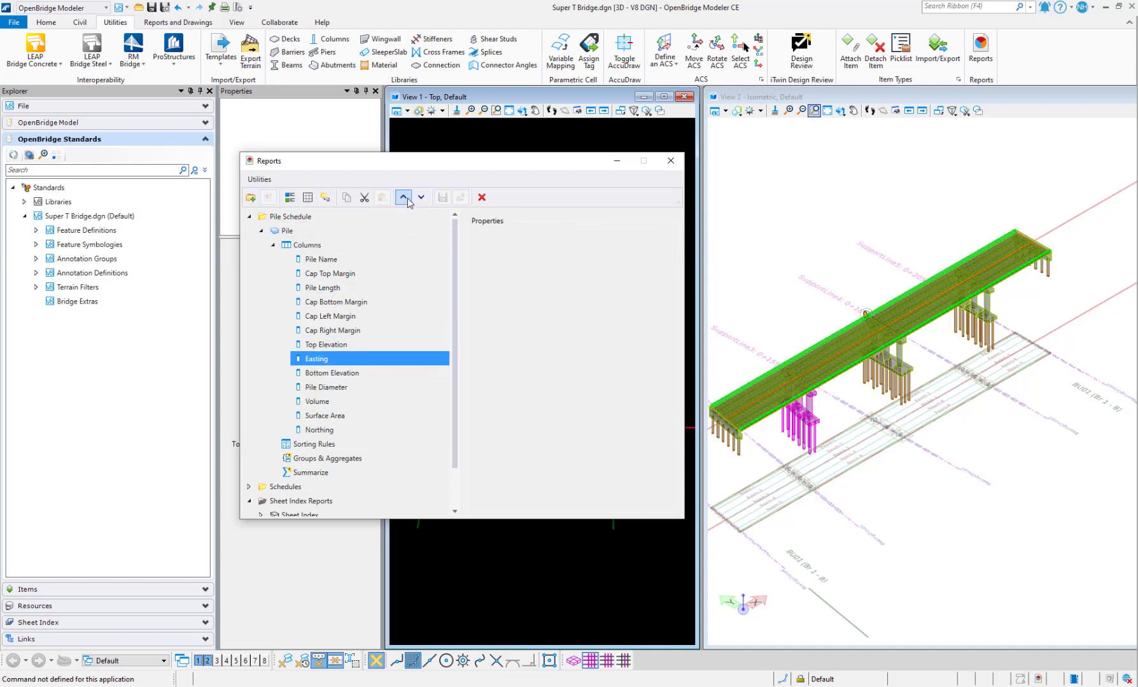
left_click(403, 198)
left_click(403, 197)
left_click(402, 197)
left_click(402, 197)
left_click(403, 197)
left_click(403, 198)
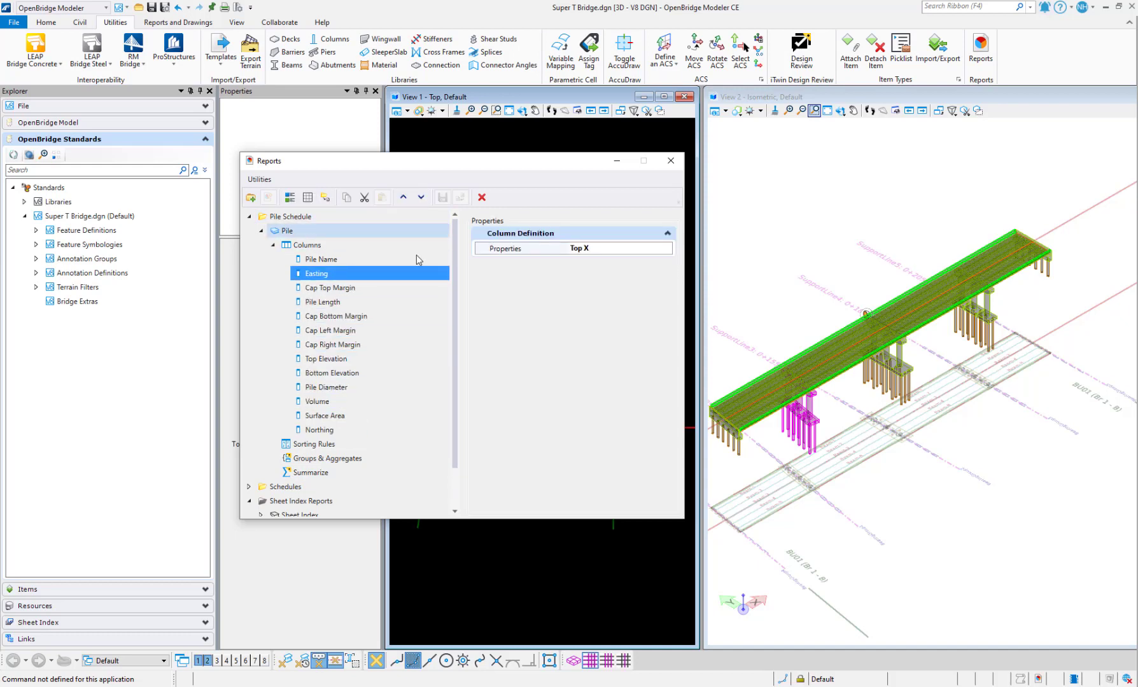
left_click(327, 431)
left_click(403, 198)
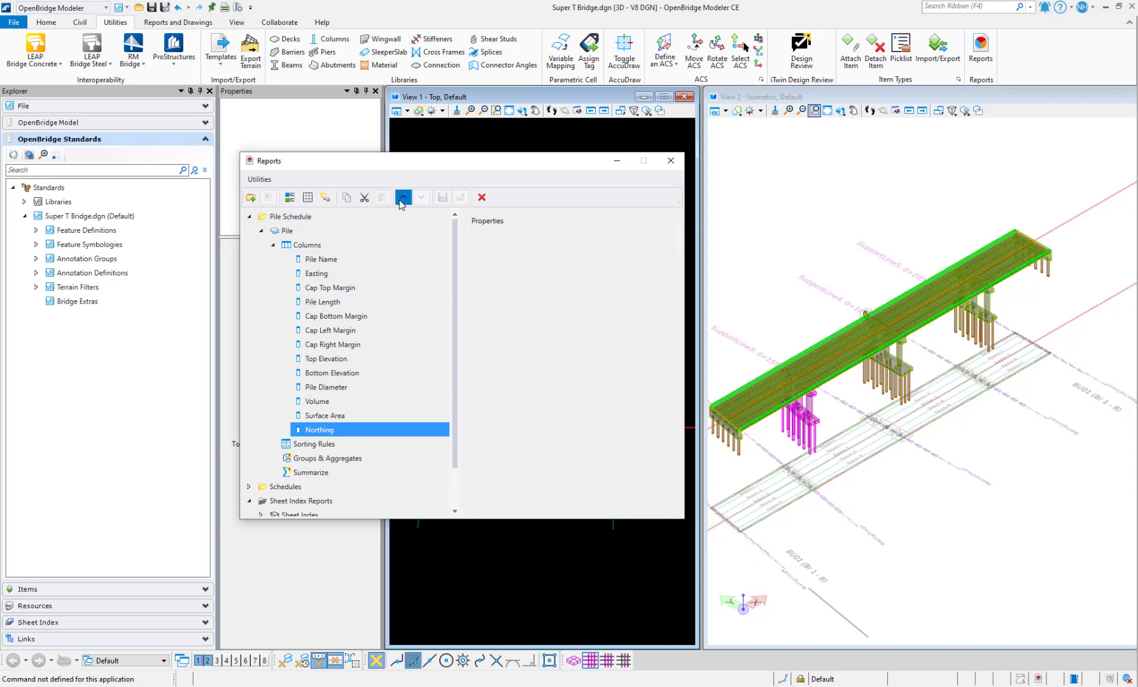
left_click(402, 197)
left_click(403, 197)
left_click(403, 198)
left_click(403, 198)
left_click(403, 197)
left_click(403, 197)
left_click(403, 197)
left_click(403, 198)
left_click(403, 197)
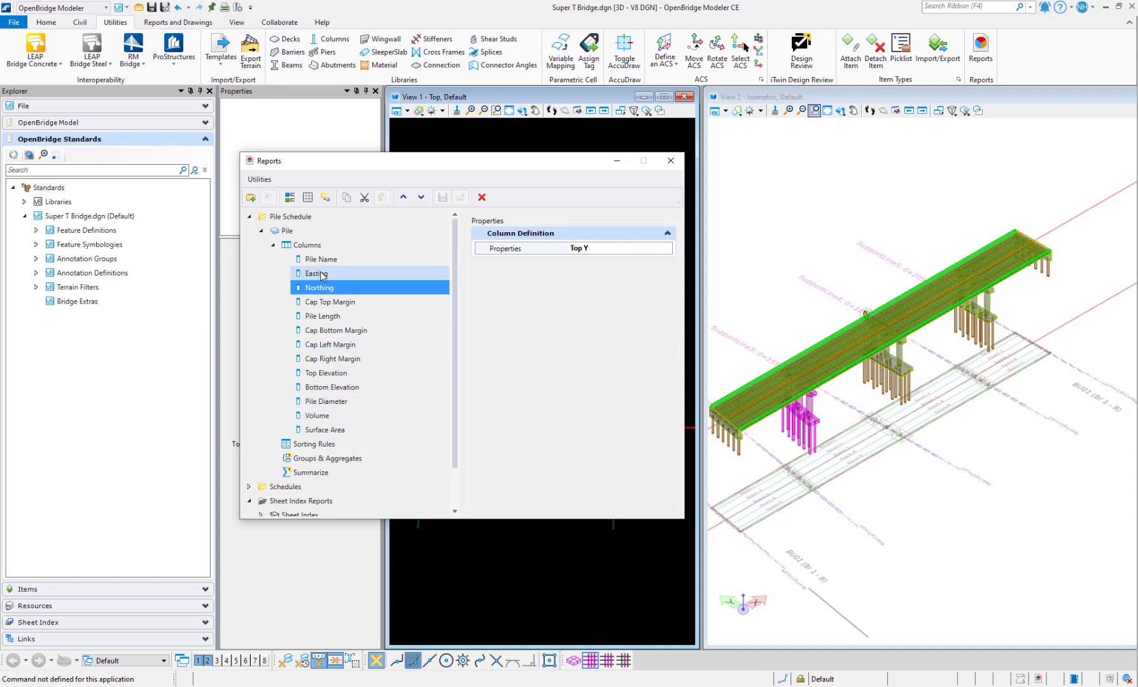
Move Pile Diameter, Pile Length, Top Elevation and Bottom Elevation up, ahead of the cap margins
left_click(322, 405)
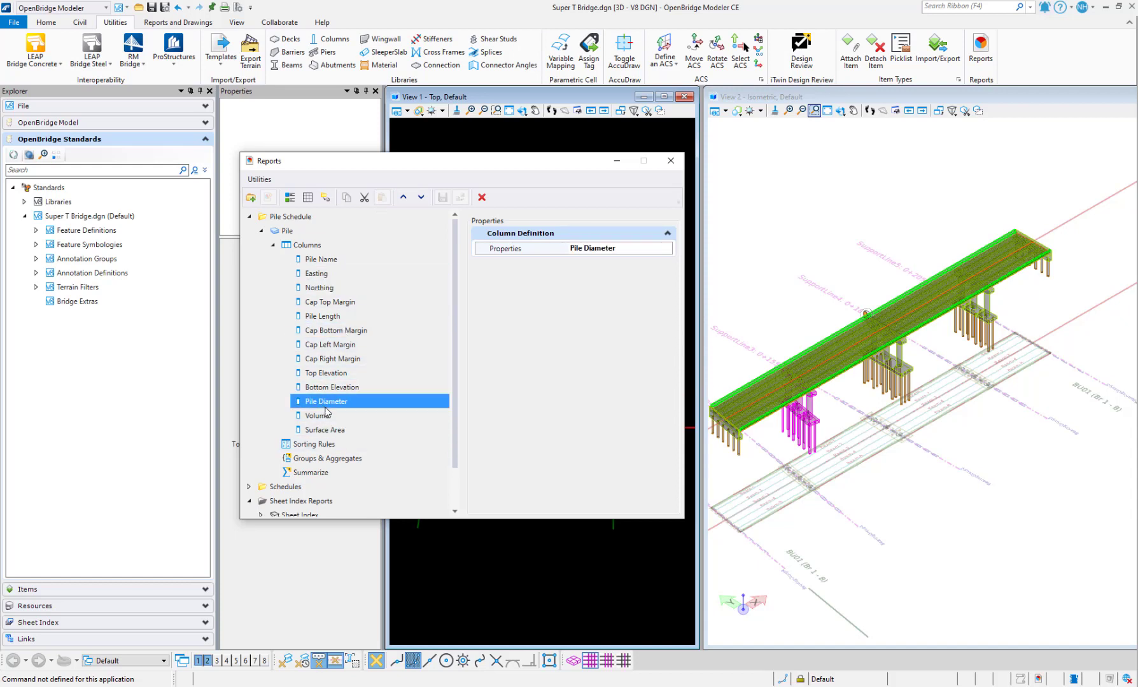
left_click(403, 197)
left_click(402, 197)
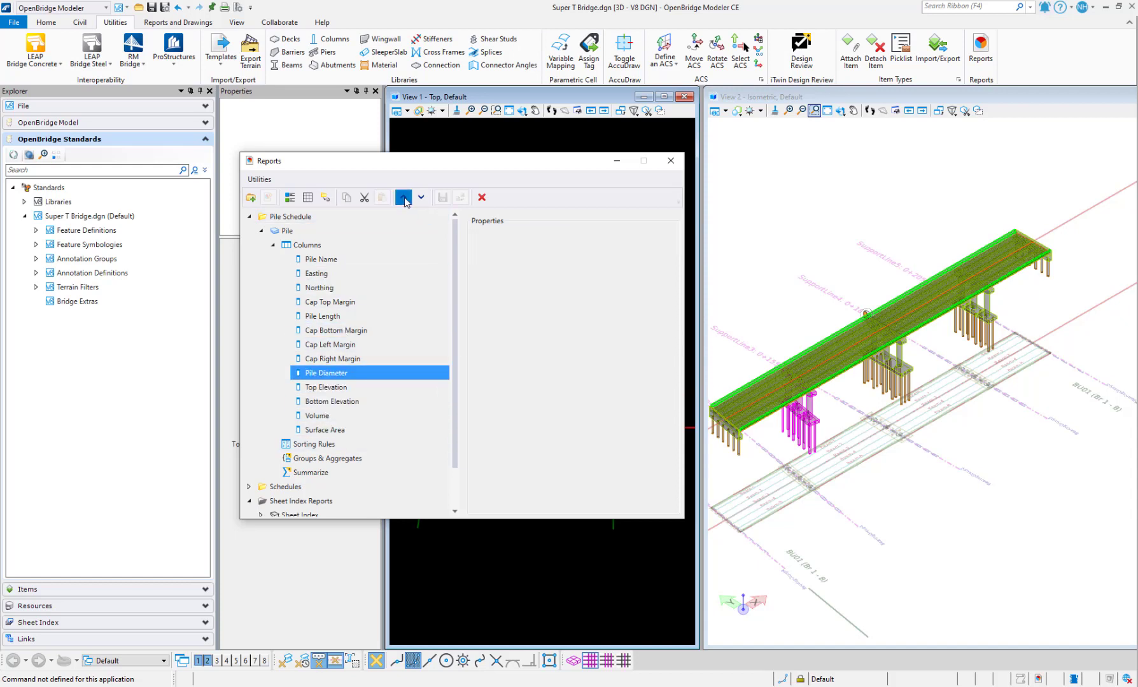
left_click(403, 197)
left_click(403, 197)
left_click(403, 197)
left_click(404, 198)
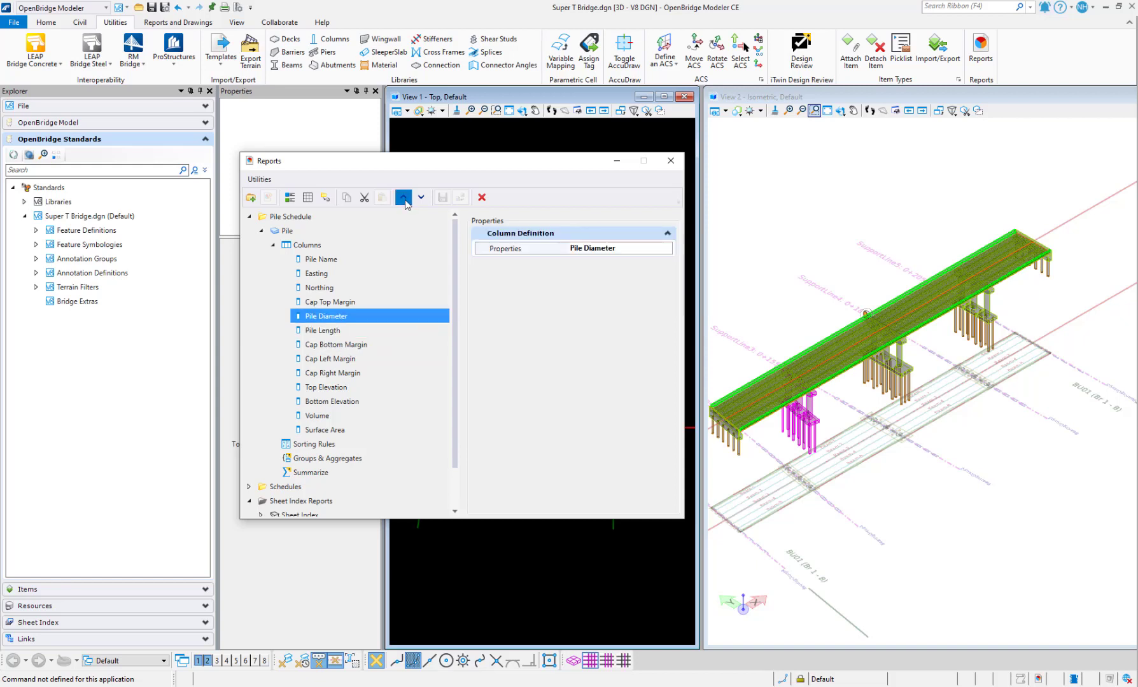
left_click(404, 199)
left_click(344, 330)
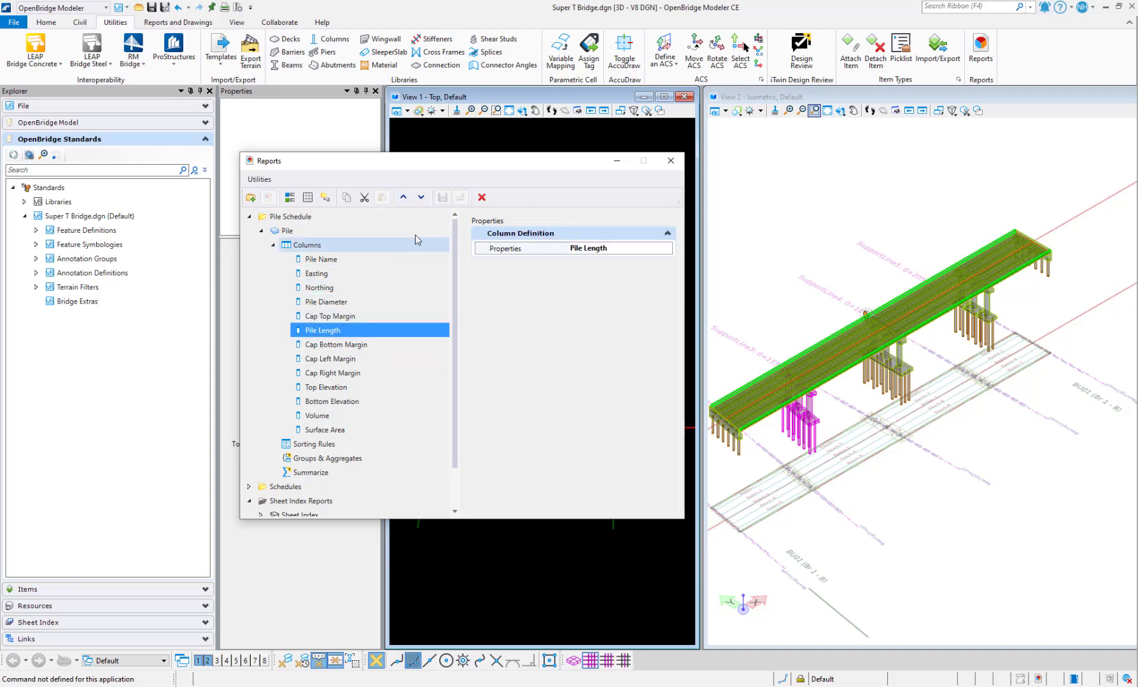
left_click(403, 197)
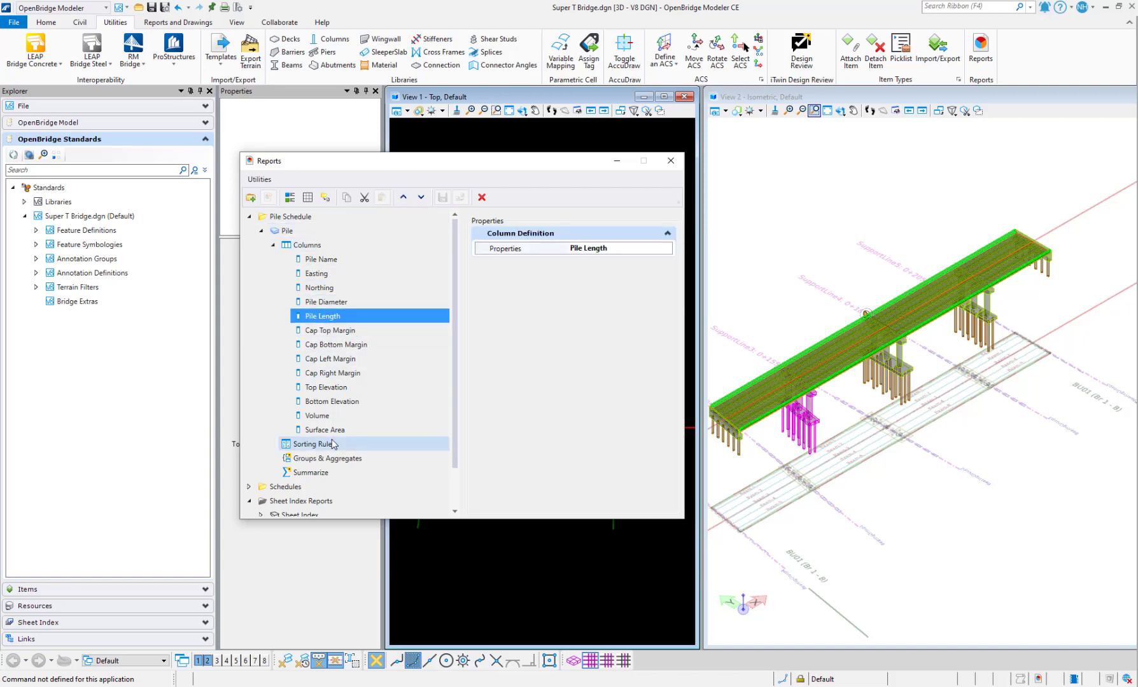
left_click(334, 389)
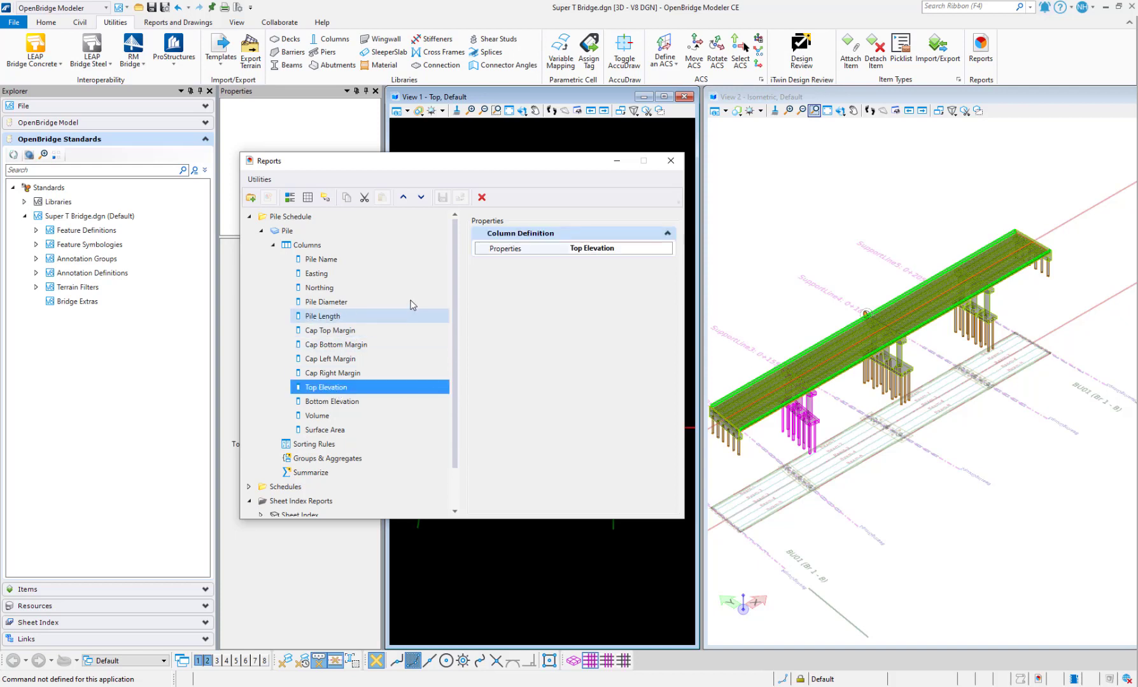
left_click(403, 197)
left_click(403, 198)
left_click(402, 197)
left_click(403, 197)
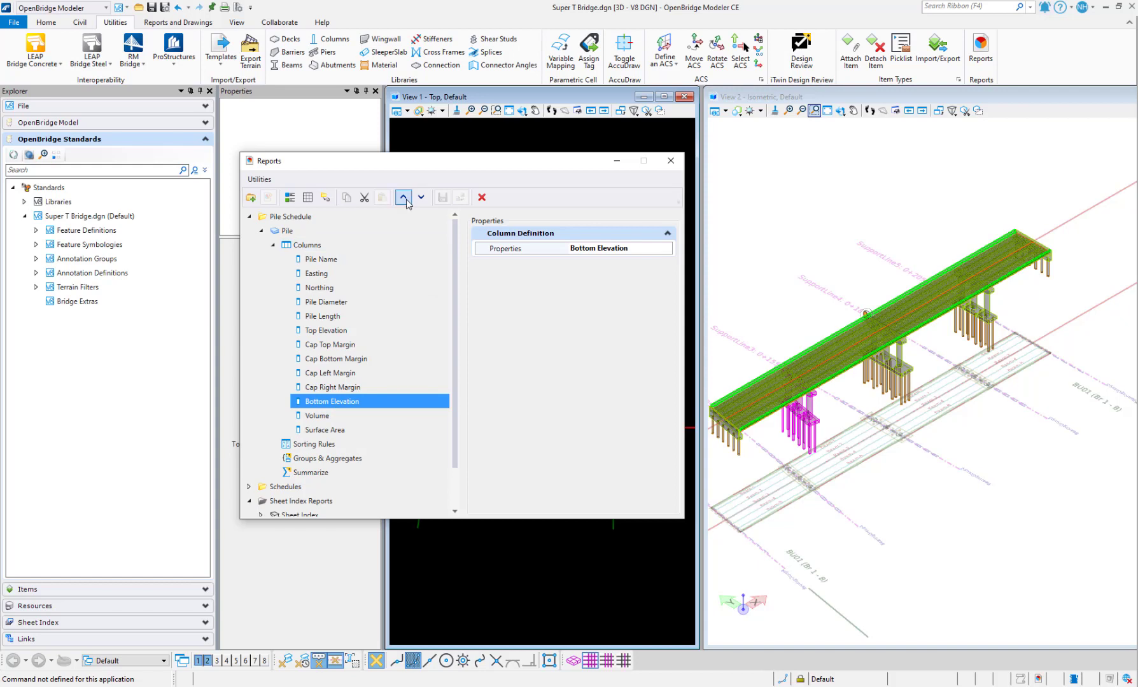
left_click(404, 198)
left_click(403, 198)
left_click(403, 198)
left_click(403, 198)
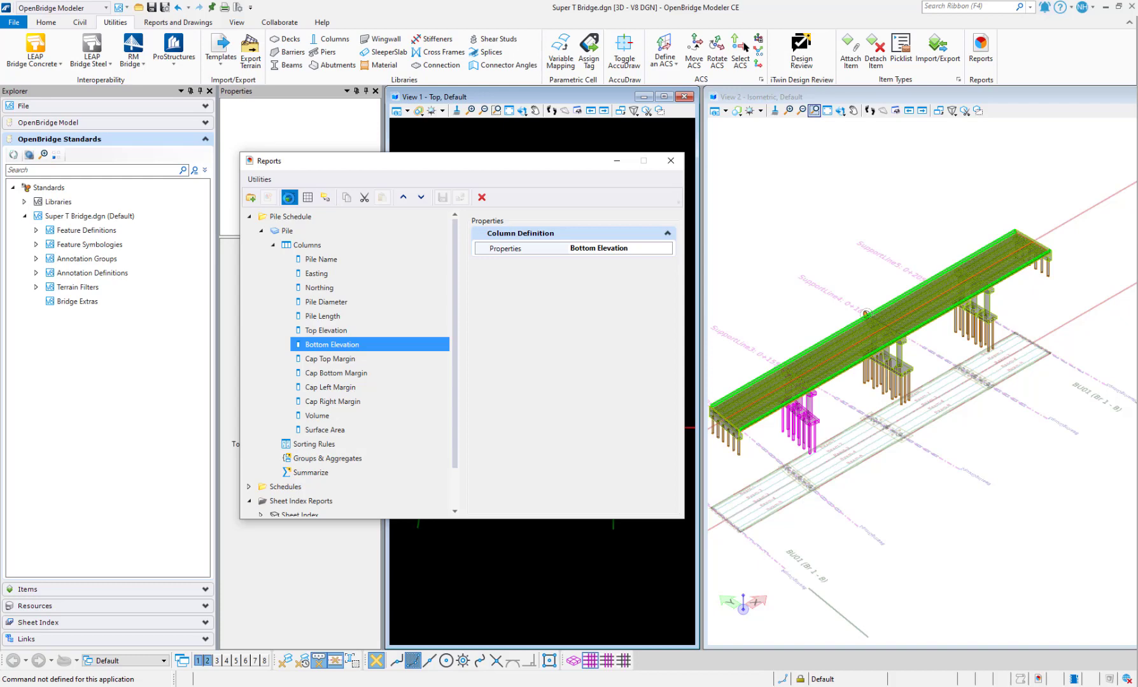
Preview the reordered Pile schedule listing all 39 piles, then close the results window
left_click(289, 198)
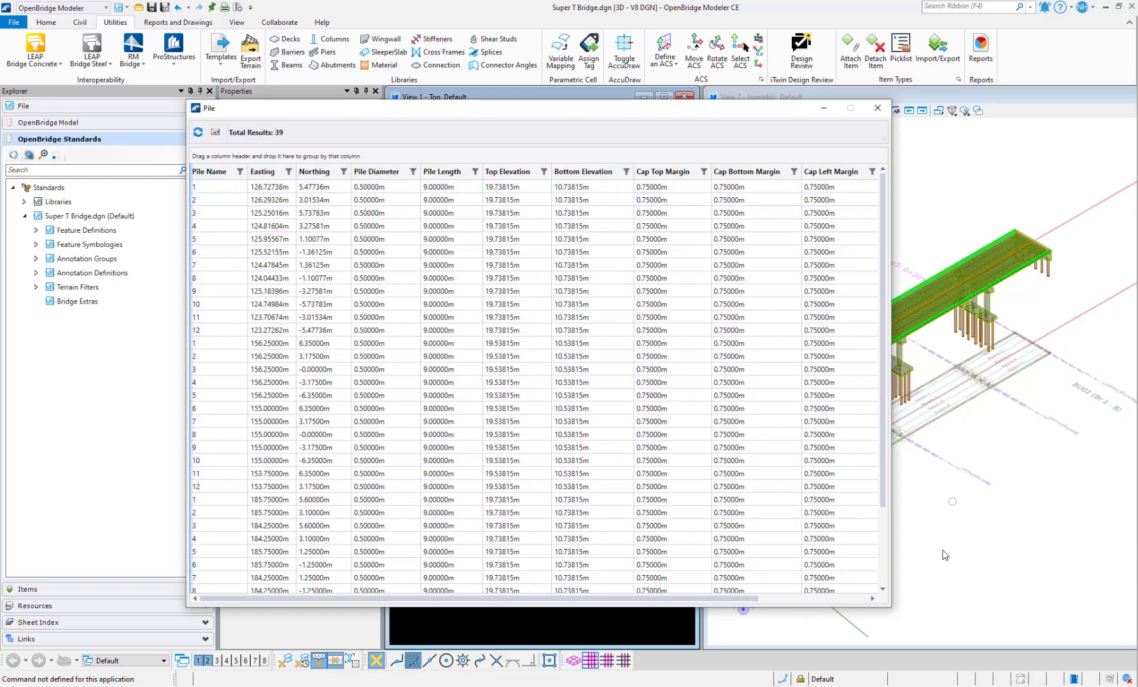
scroll(630, 605, "right", 5)
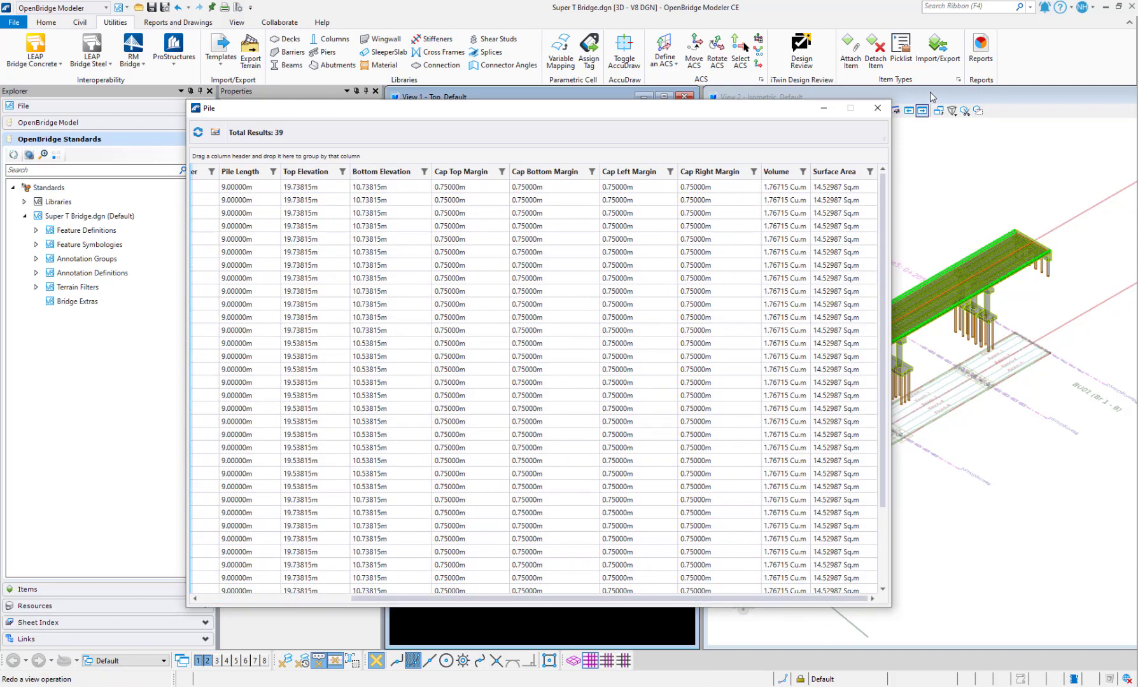
scroll(655, 602, "left", 5)
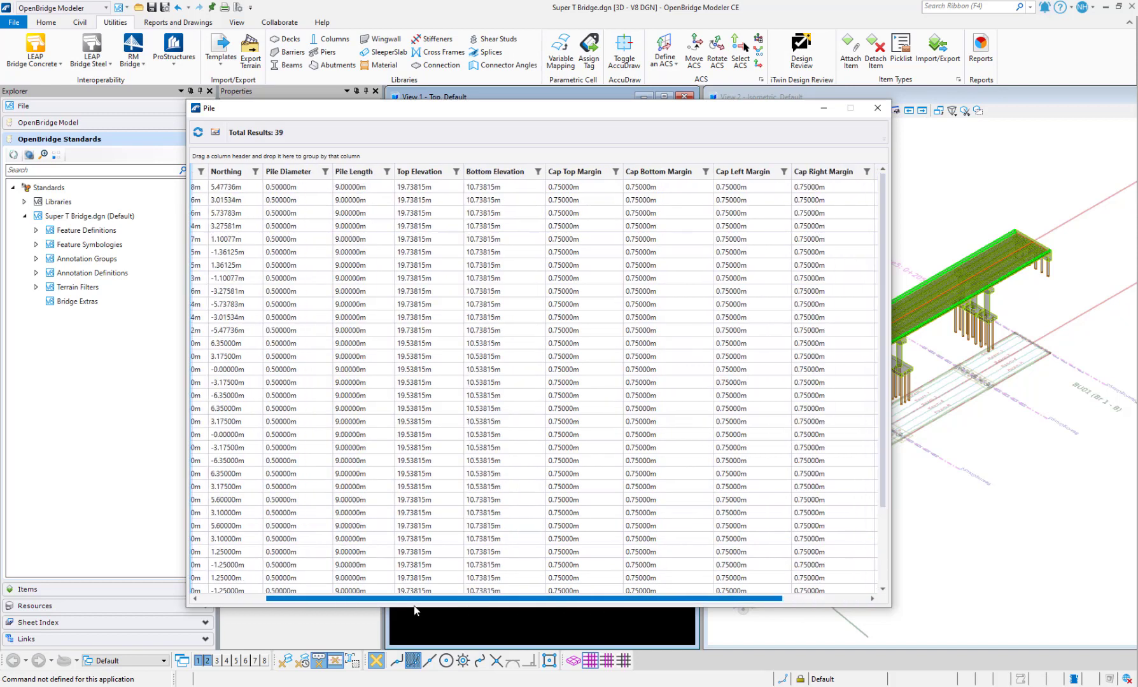
left_click(877, 108)
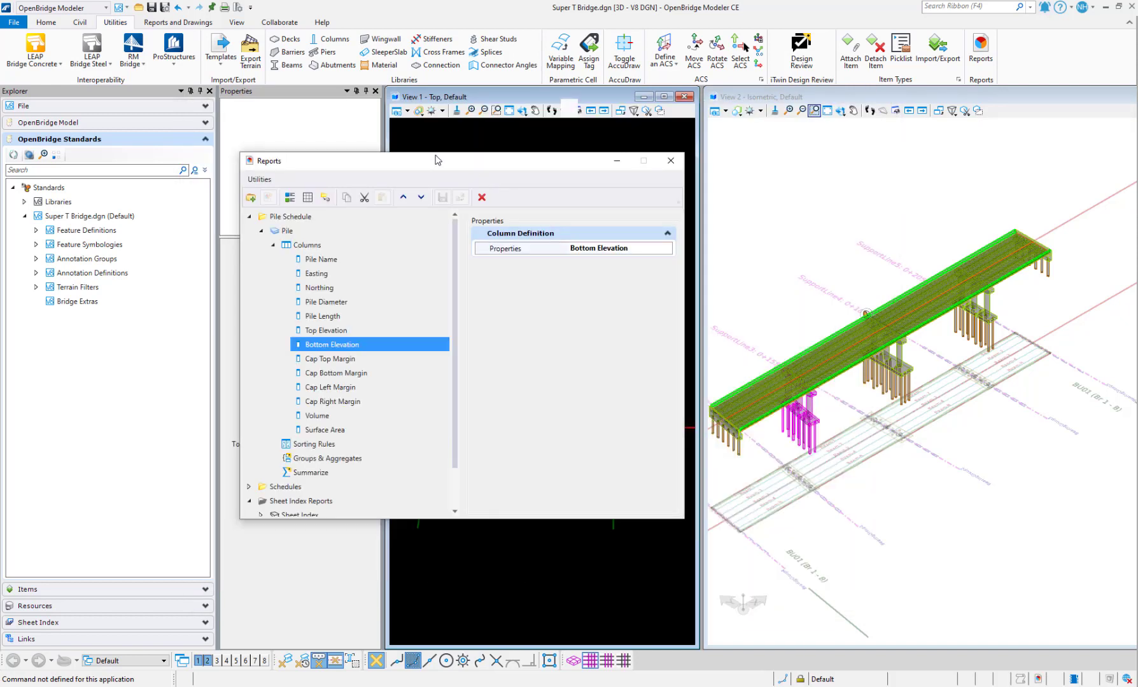
Move the Reports dialog left and close the isometric View 2
left_click_drag(436, 159, 285, 138)
left_click(894, 97)
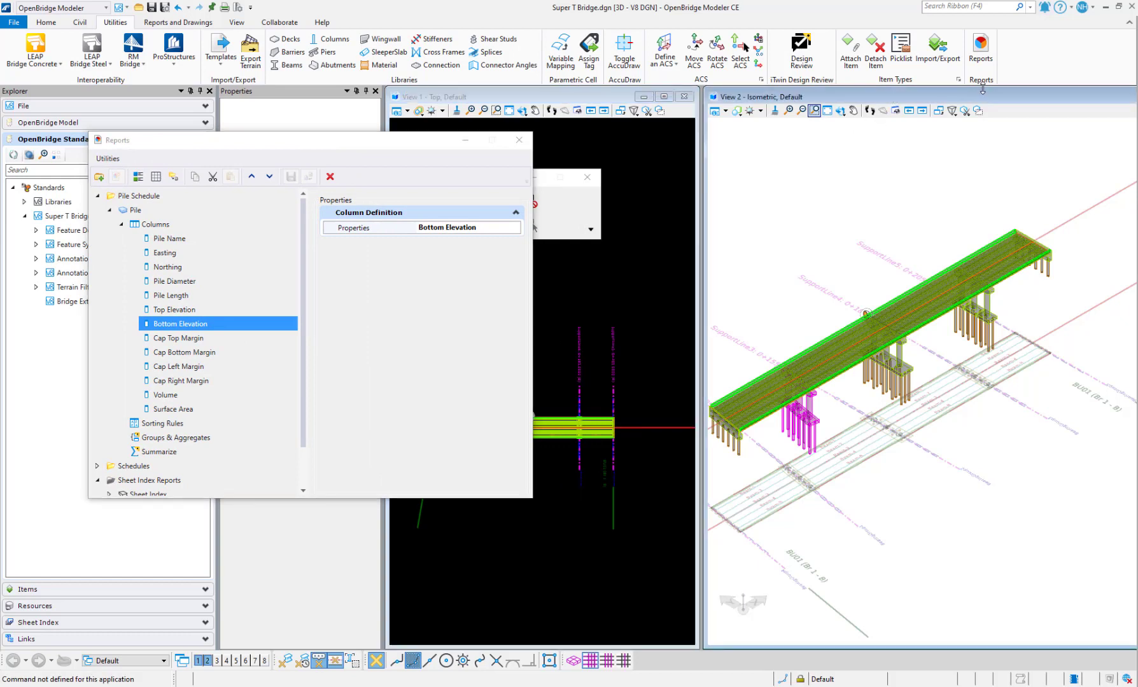
double_click(984, 96)
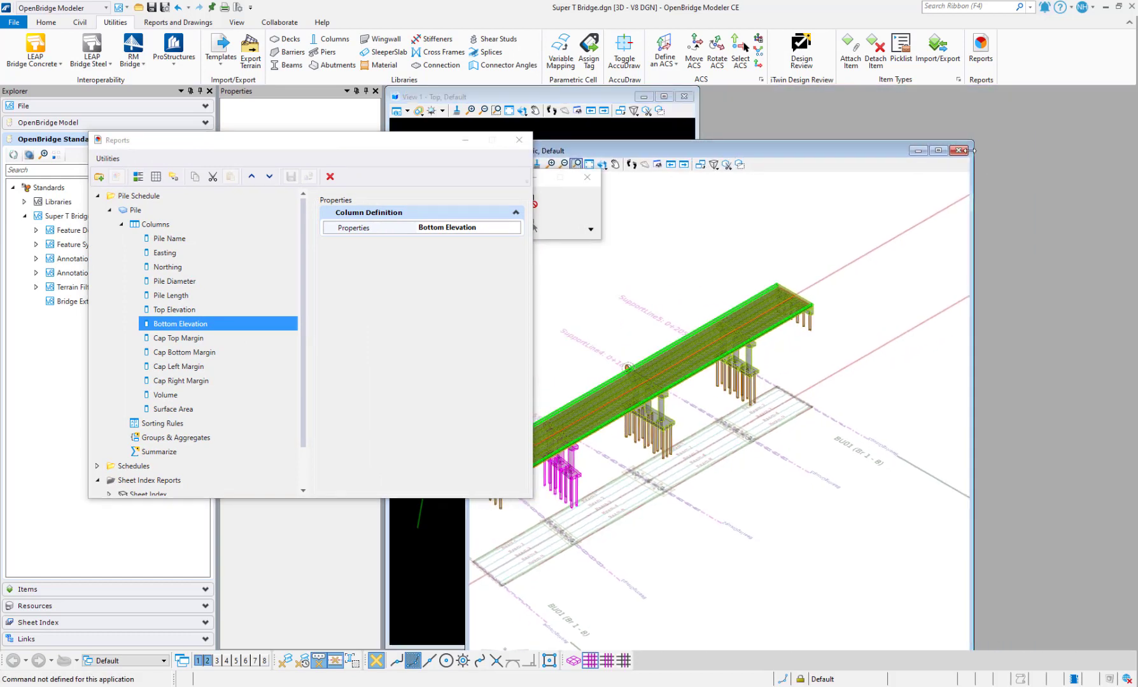
left_click(958, 150)
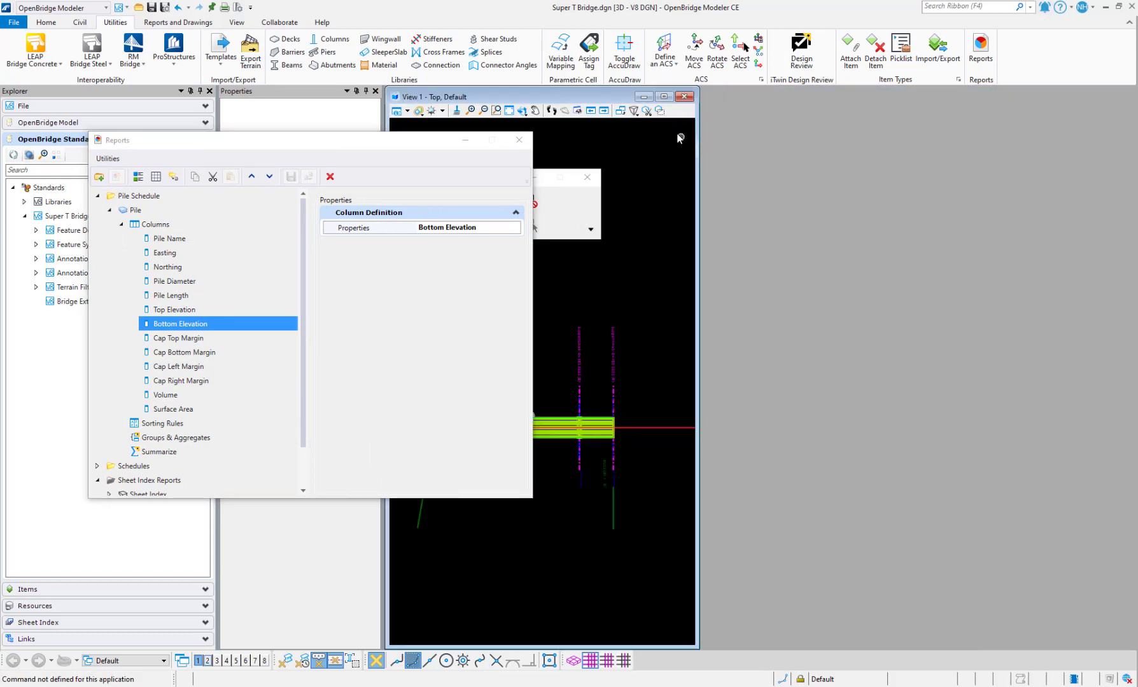
Maximize View 1 (Top) and zoom to fit the bridge
left_click(666, 98)
scroll(840, 451, "down", 1)
scroll(648, 500, "up", 1)
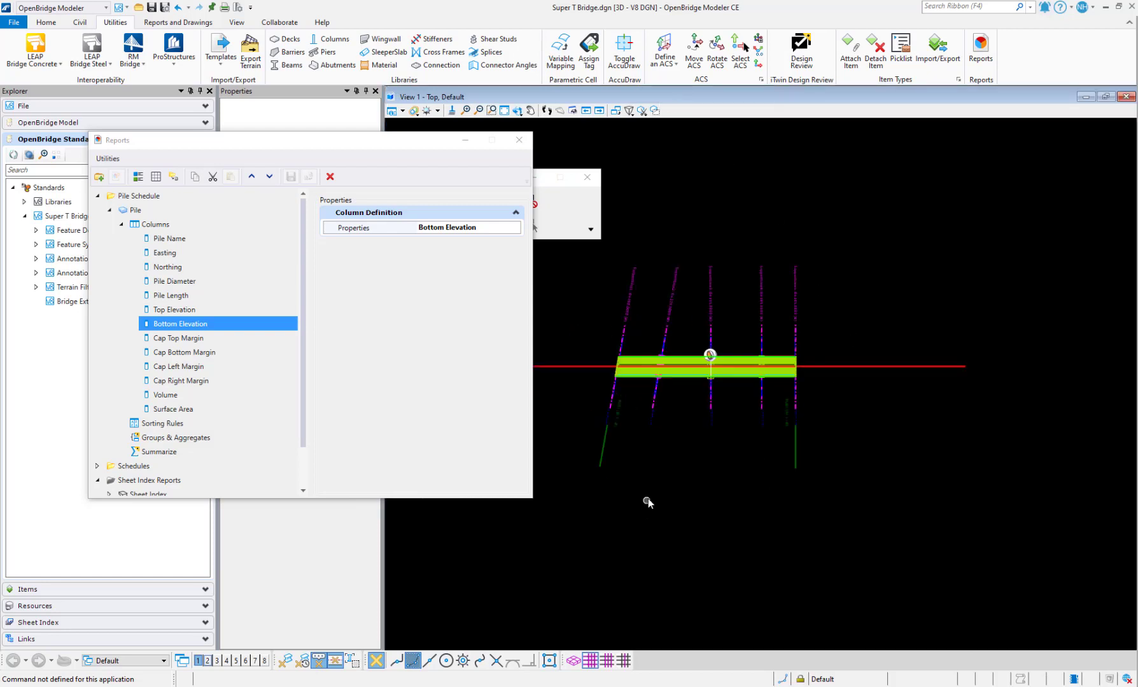
scroll(677, 482, "up", 3)
scroll(676, 479, "down", 2)
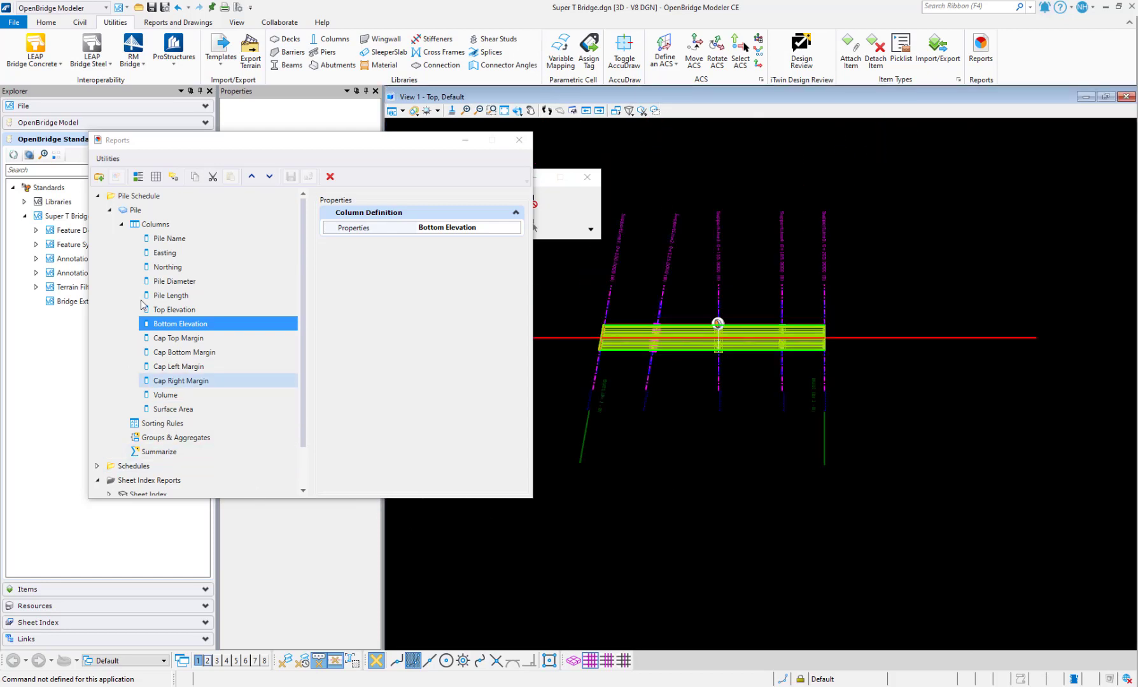
Set up Place as table for the Pile report with Seed None and 3mm Text Arial
left_click(157, 182)
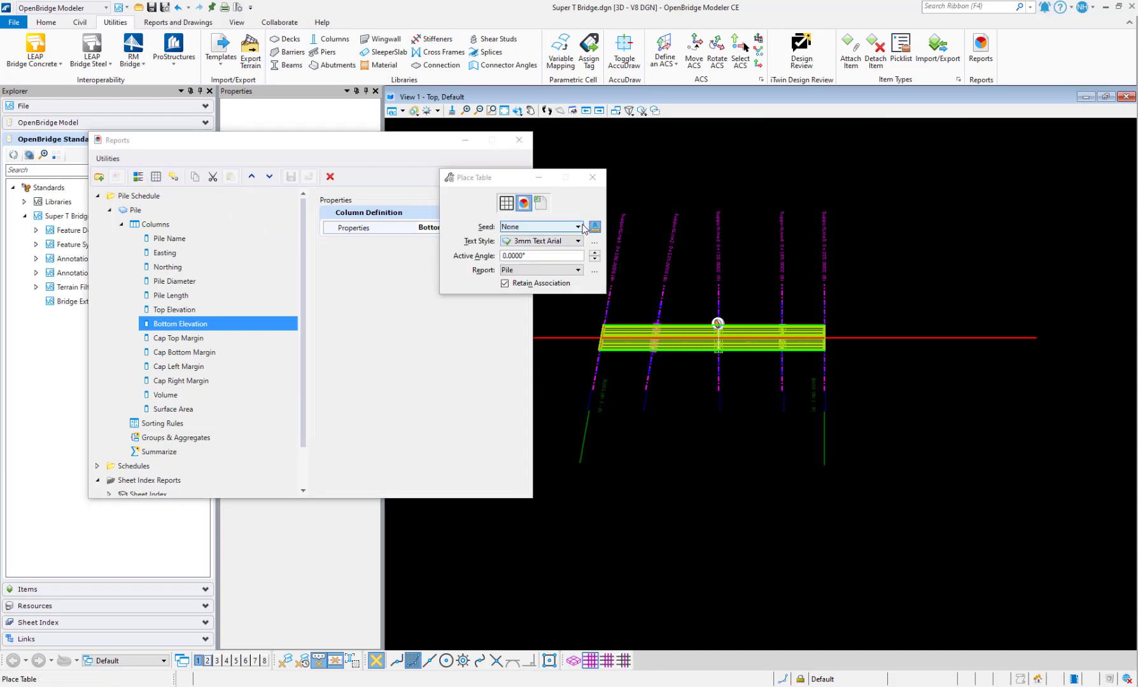
left_click(578, 227)
left_click(547, 240)
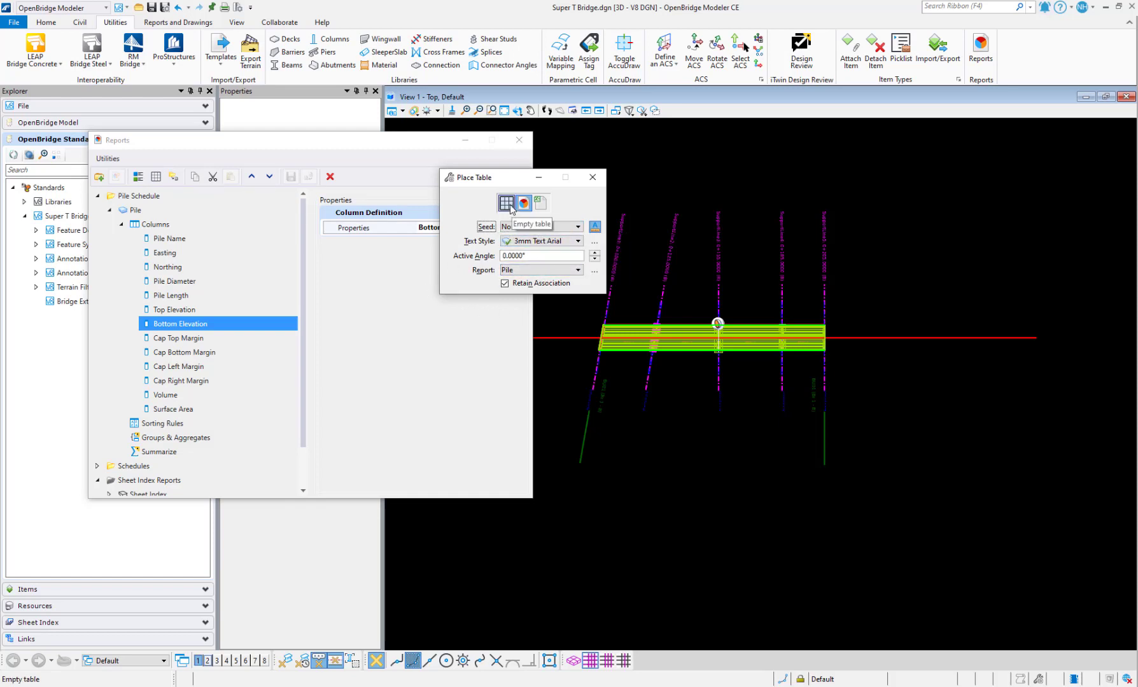
left_click(206, 323)
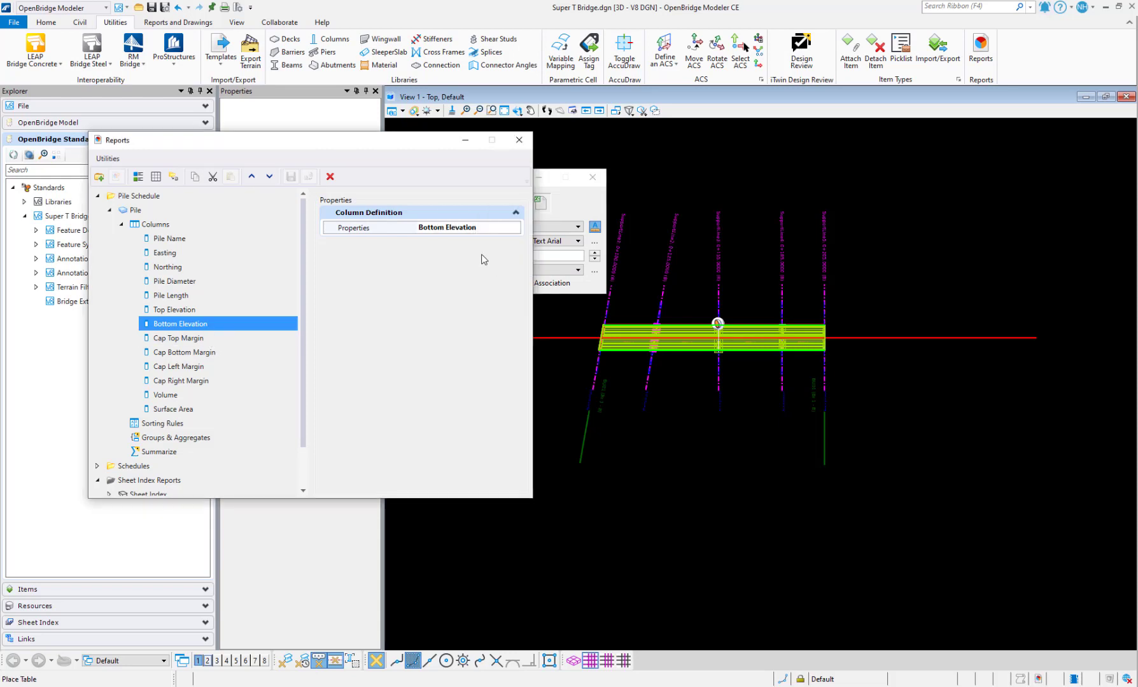
left_click(568, 213)
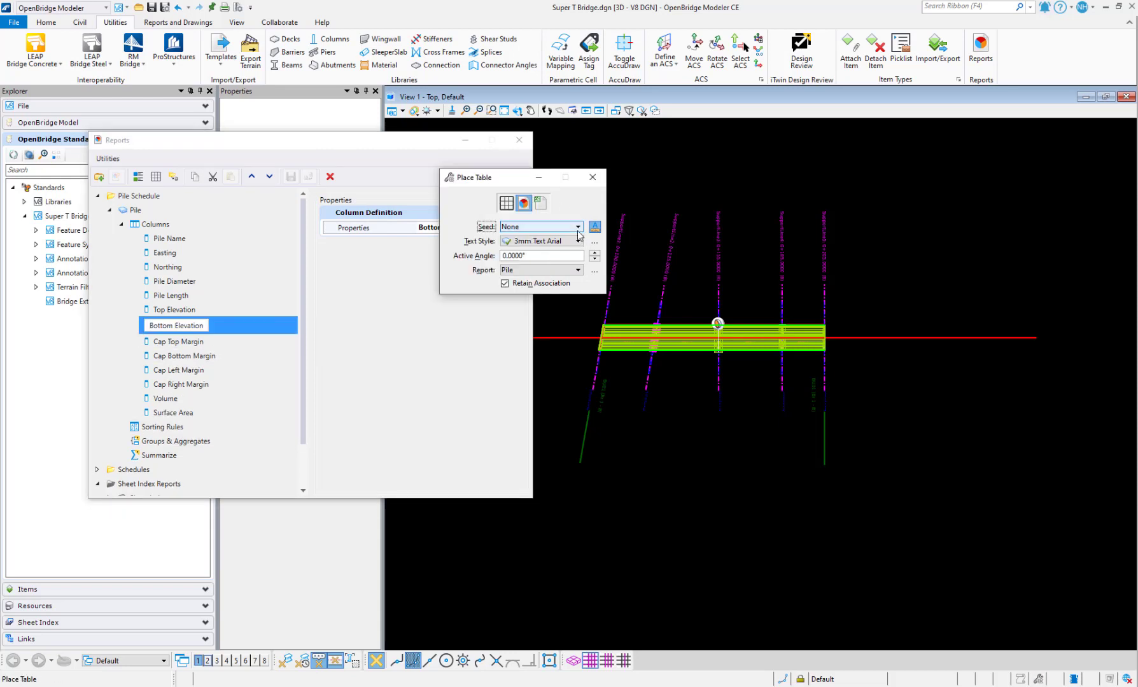
Place the Pile table in the Top view below the bridge
left_click(602, 459)
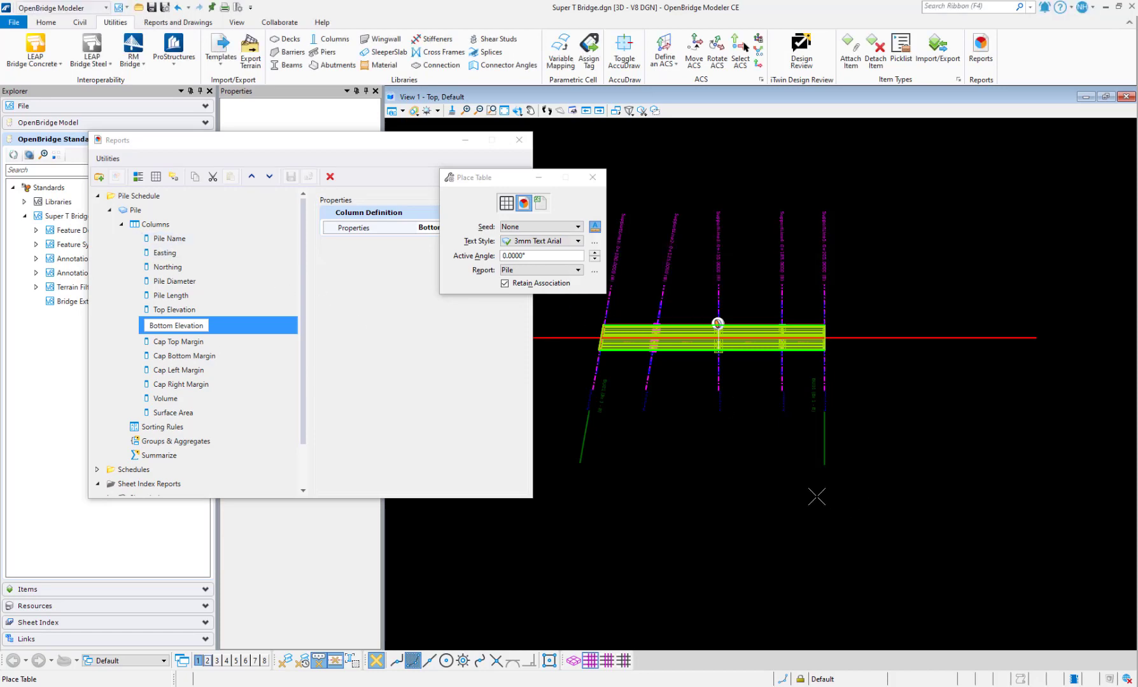
scroll(598, 455, "down", 3)
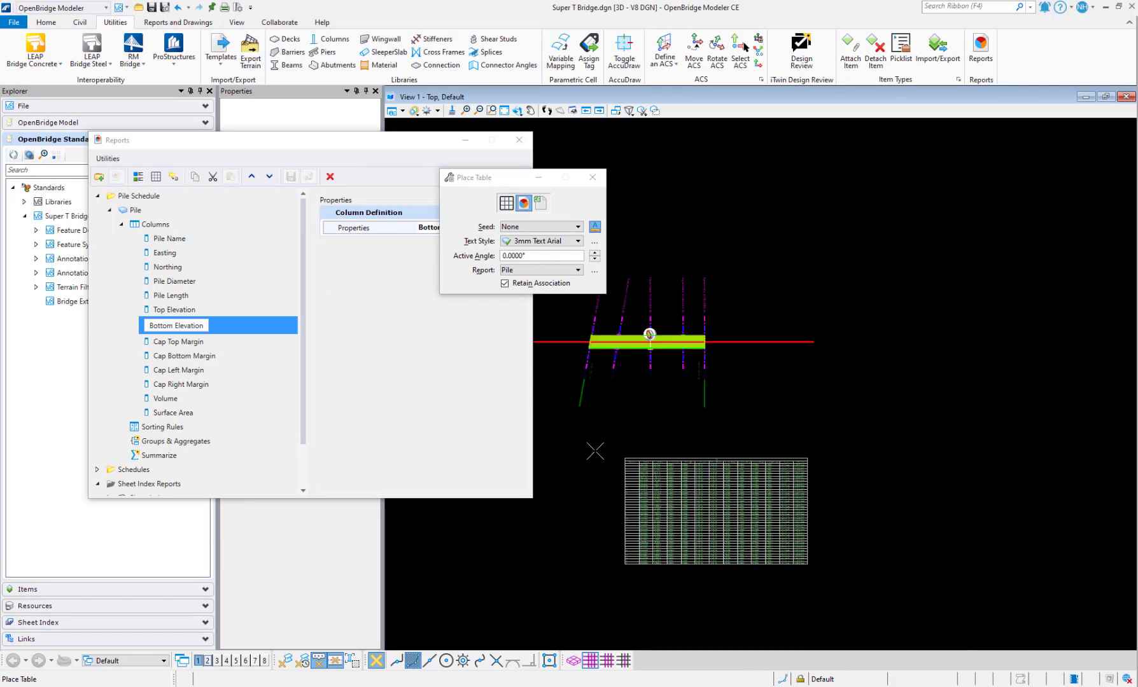
scroll(596, 451, "up", 2)
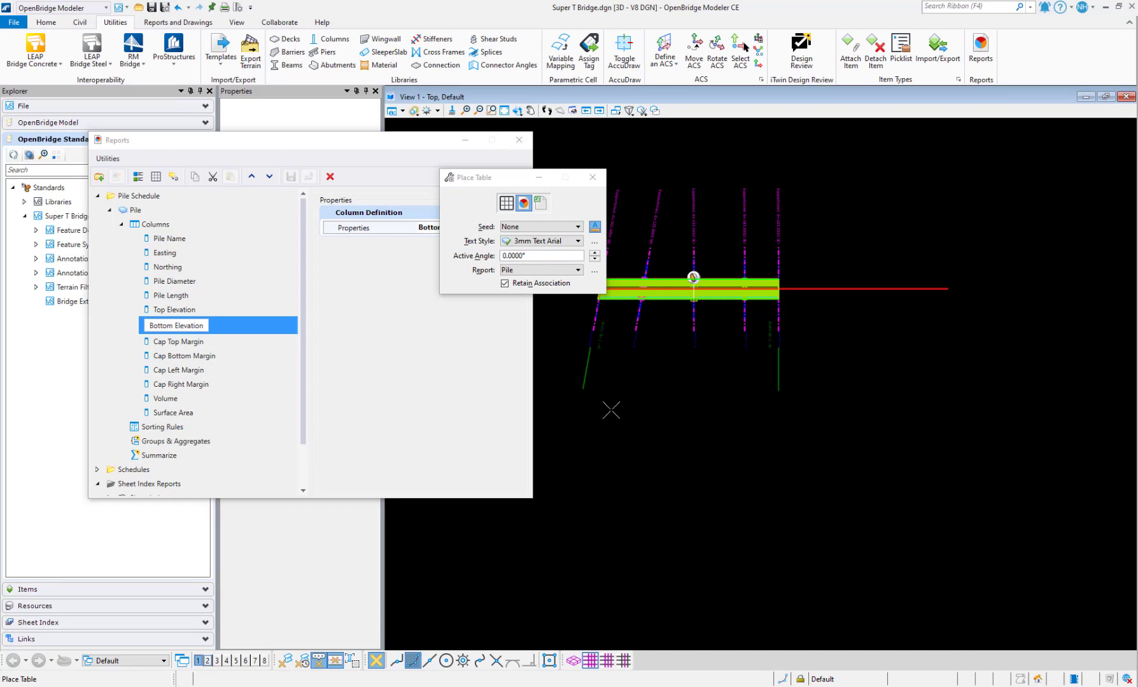
left_click(610, 407)
scroll(634, 449, "up", 3)
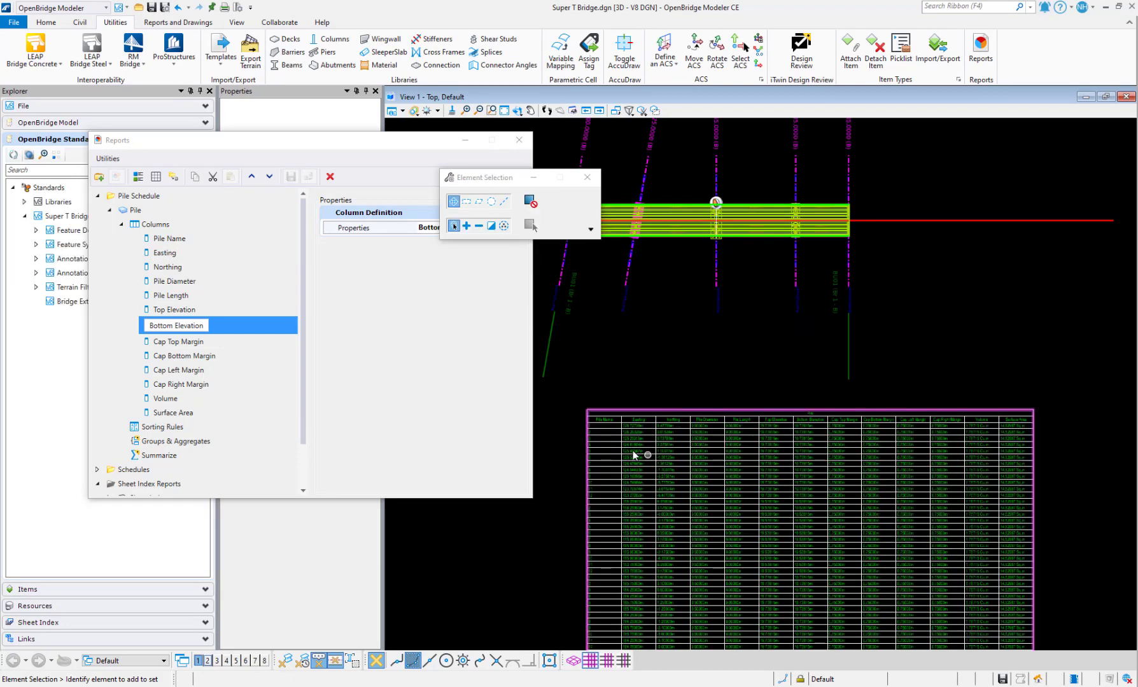
scroll(649, 408, "down", 1)
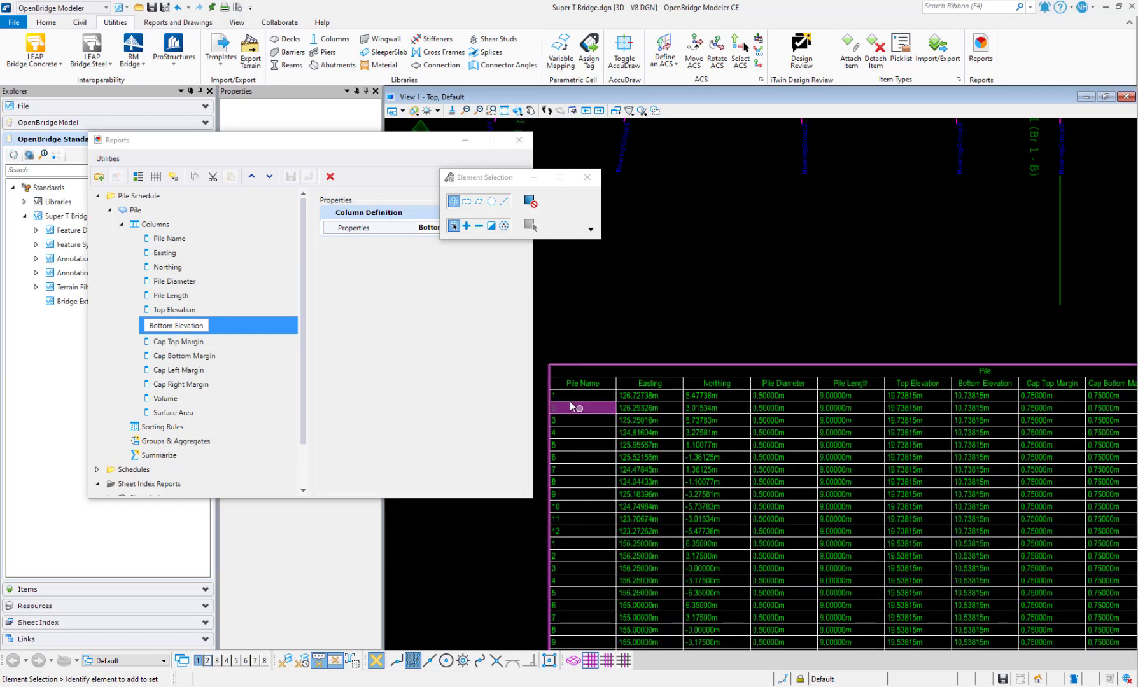
scroll(648, 398, "up", 2)
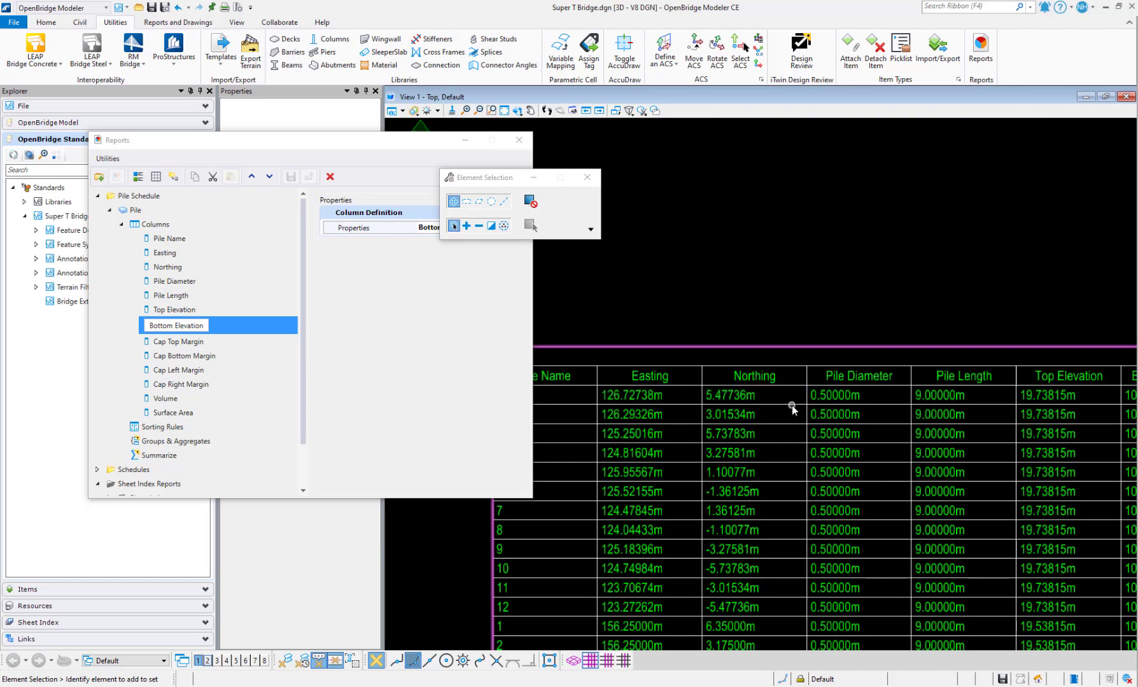
scroll(792, 406, "down", 2)
scroll(862, 404, "down", 3)
scroll(993, 511, "up", 3)
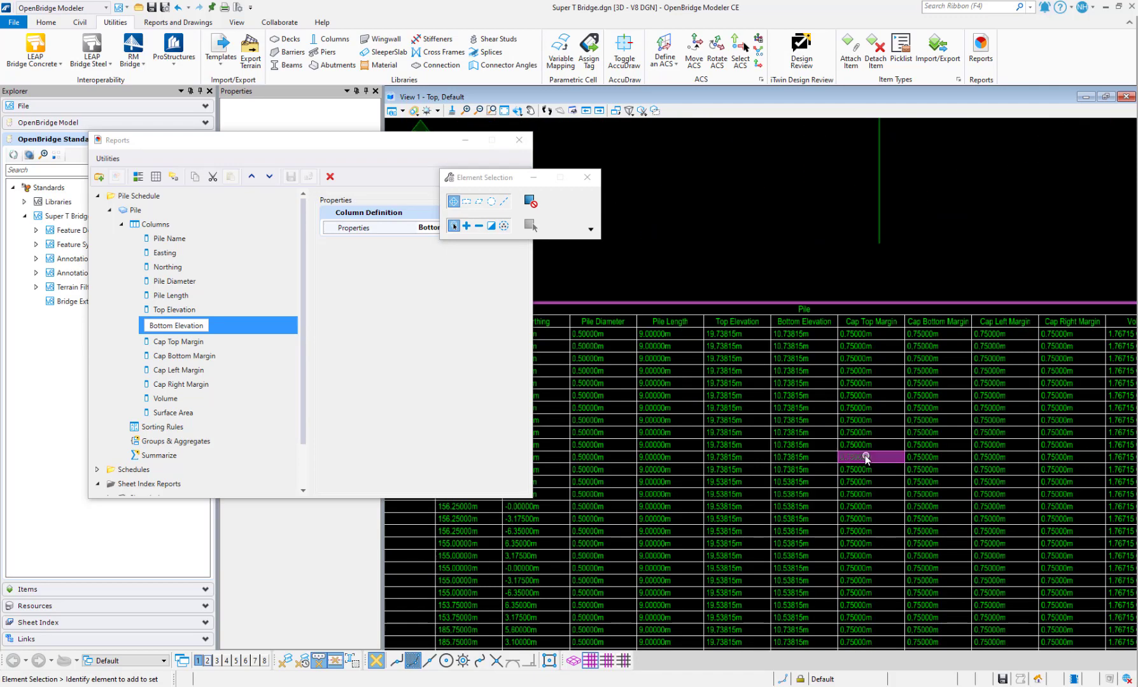
scroll(940, 406, "down", 3)
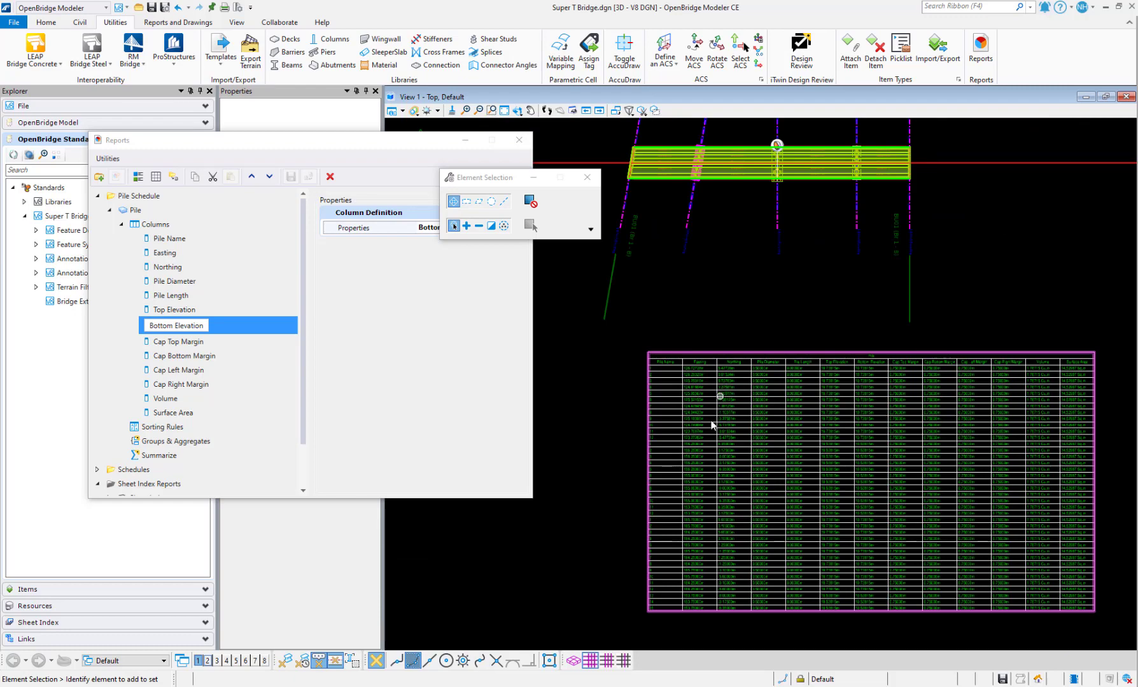
scroll(707, 369, "up", 3)
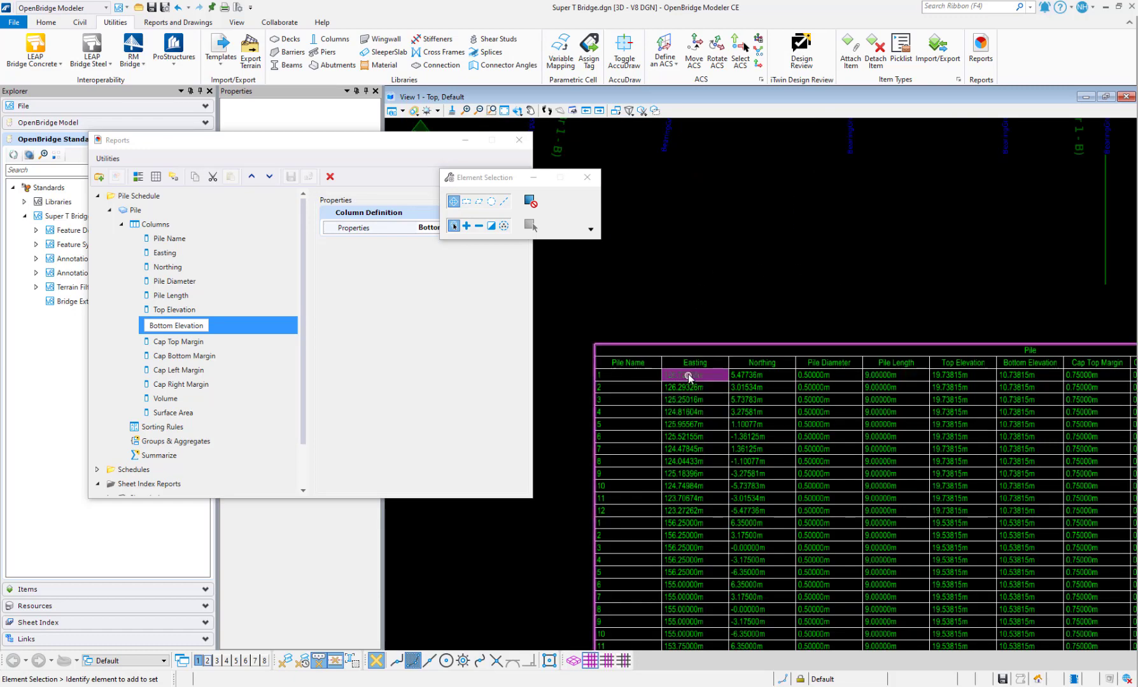
scroll(693, 574, "down", 5)
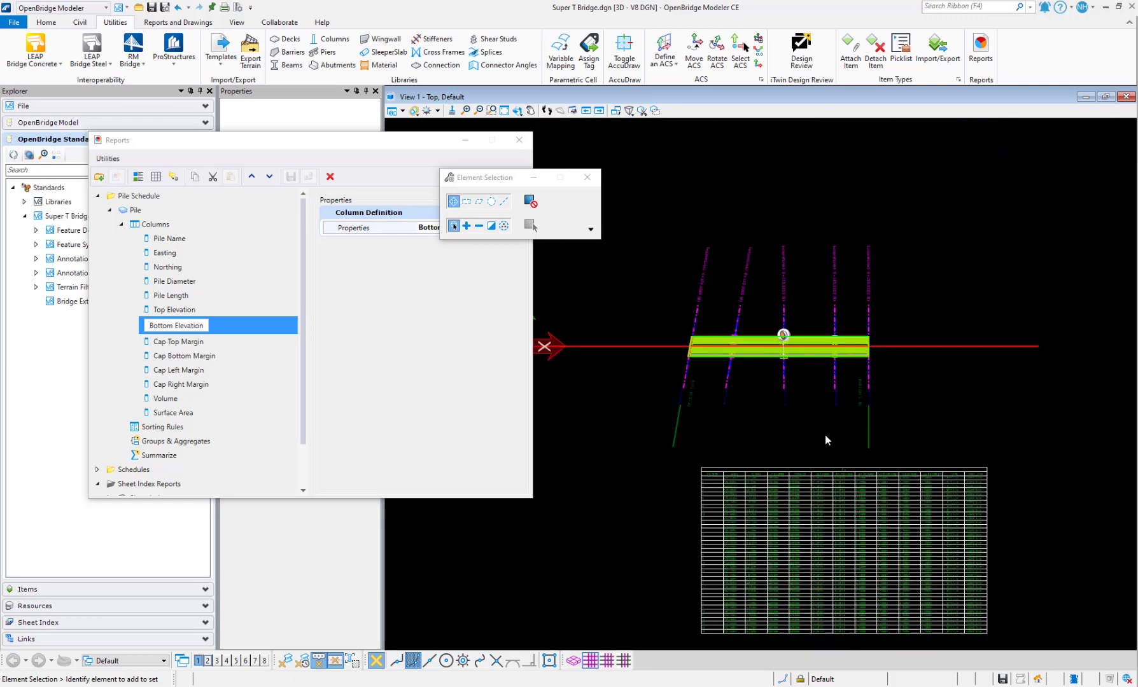
scroll(737, 467, "up", 5)
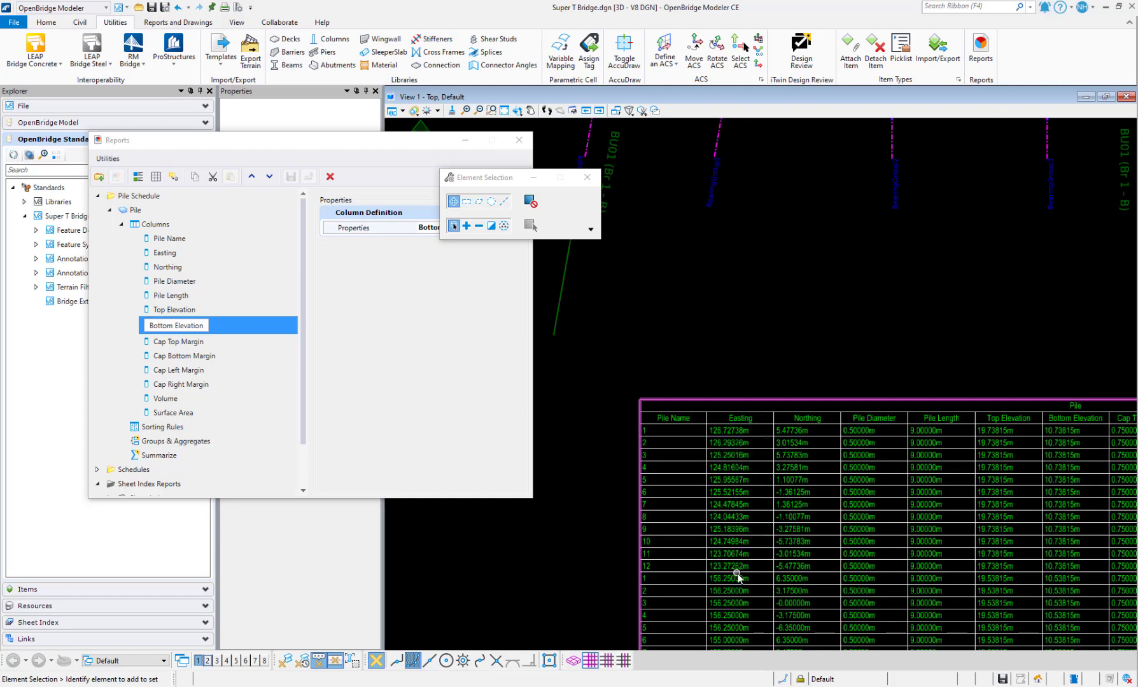
scroll(748, 454, "down", 2)
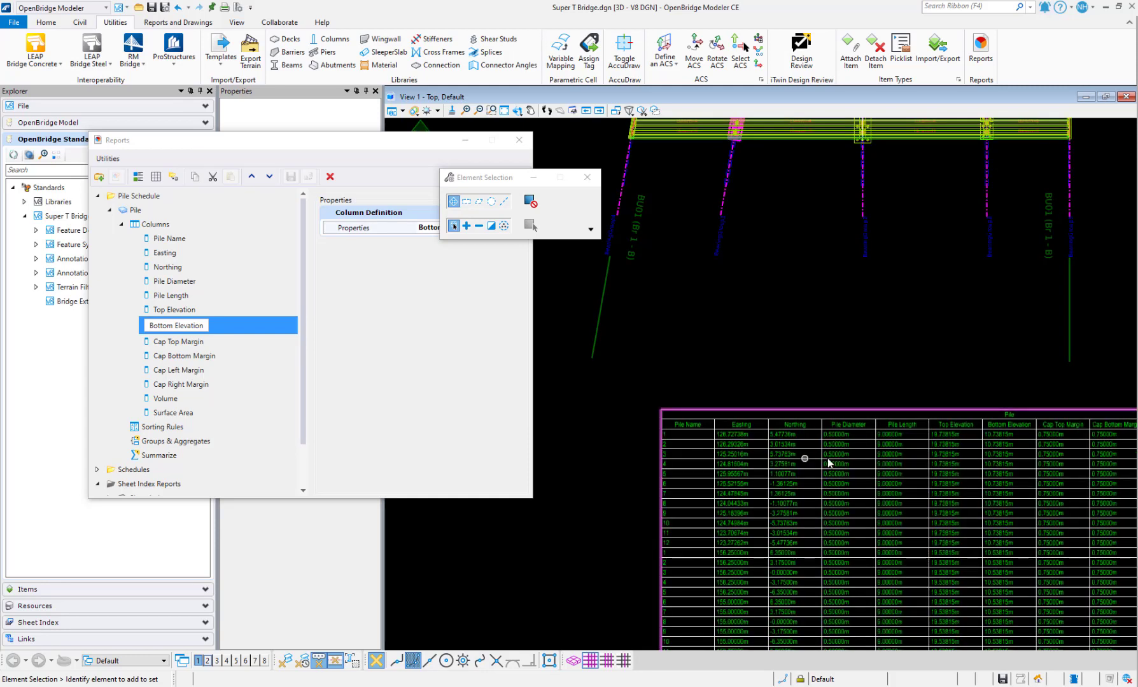
scroll(795, 459, "up", 2)
scroll(821, 466, "down", 2)
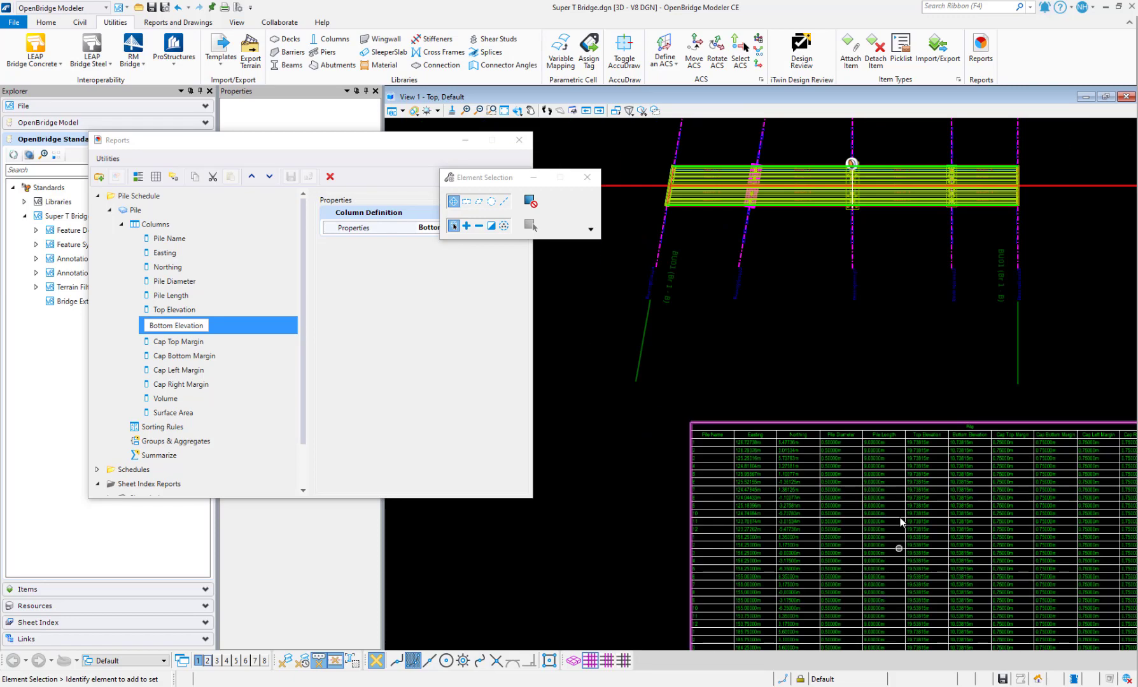
scroll(904, 509, "down", 2)
scroll(1078, 450, "up", 4)
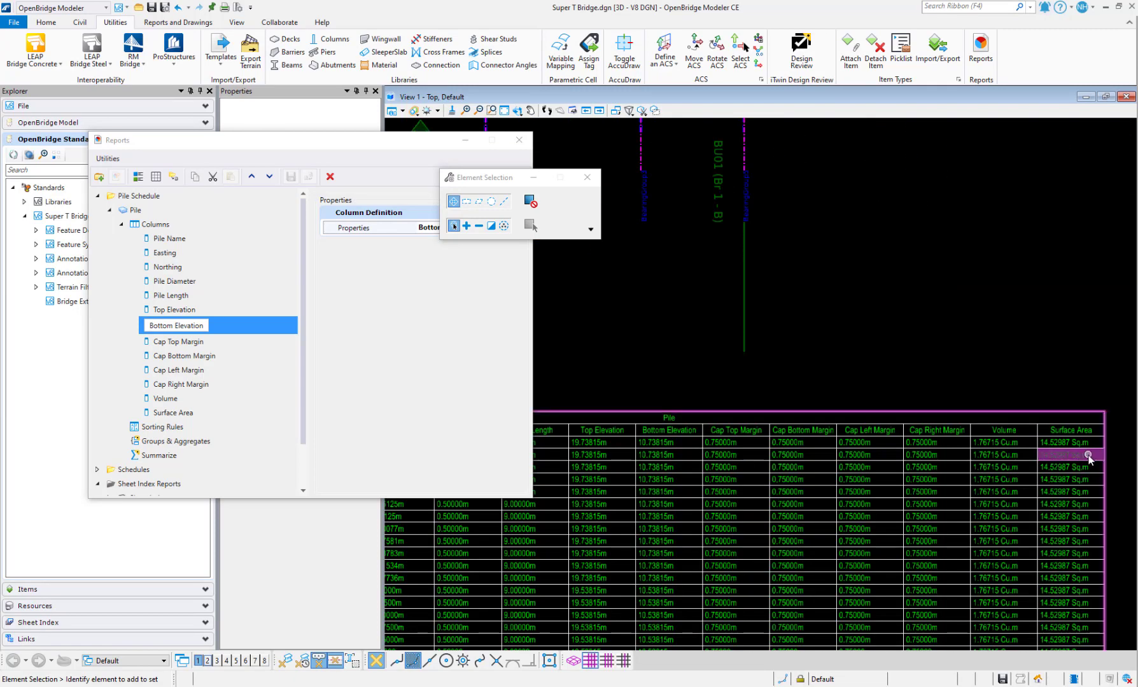
scroll(1089, 456, "down", 2)
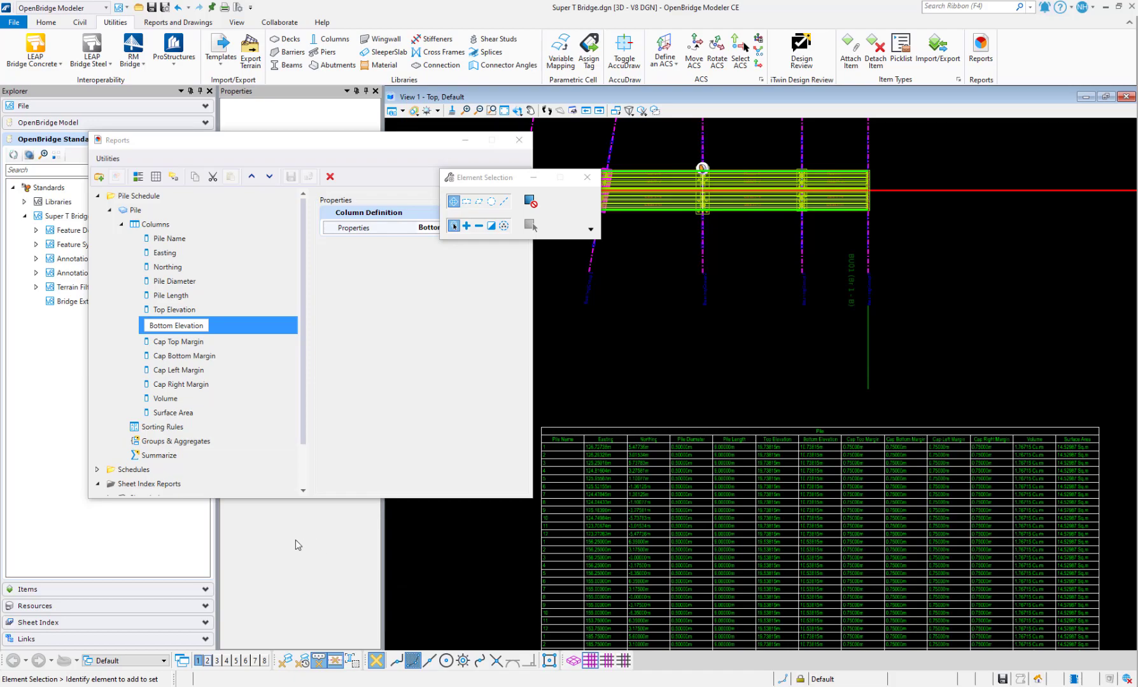